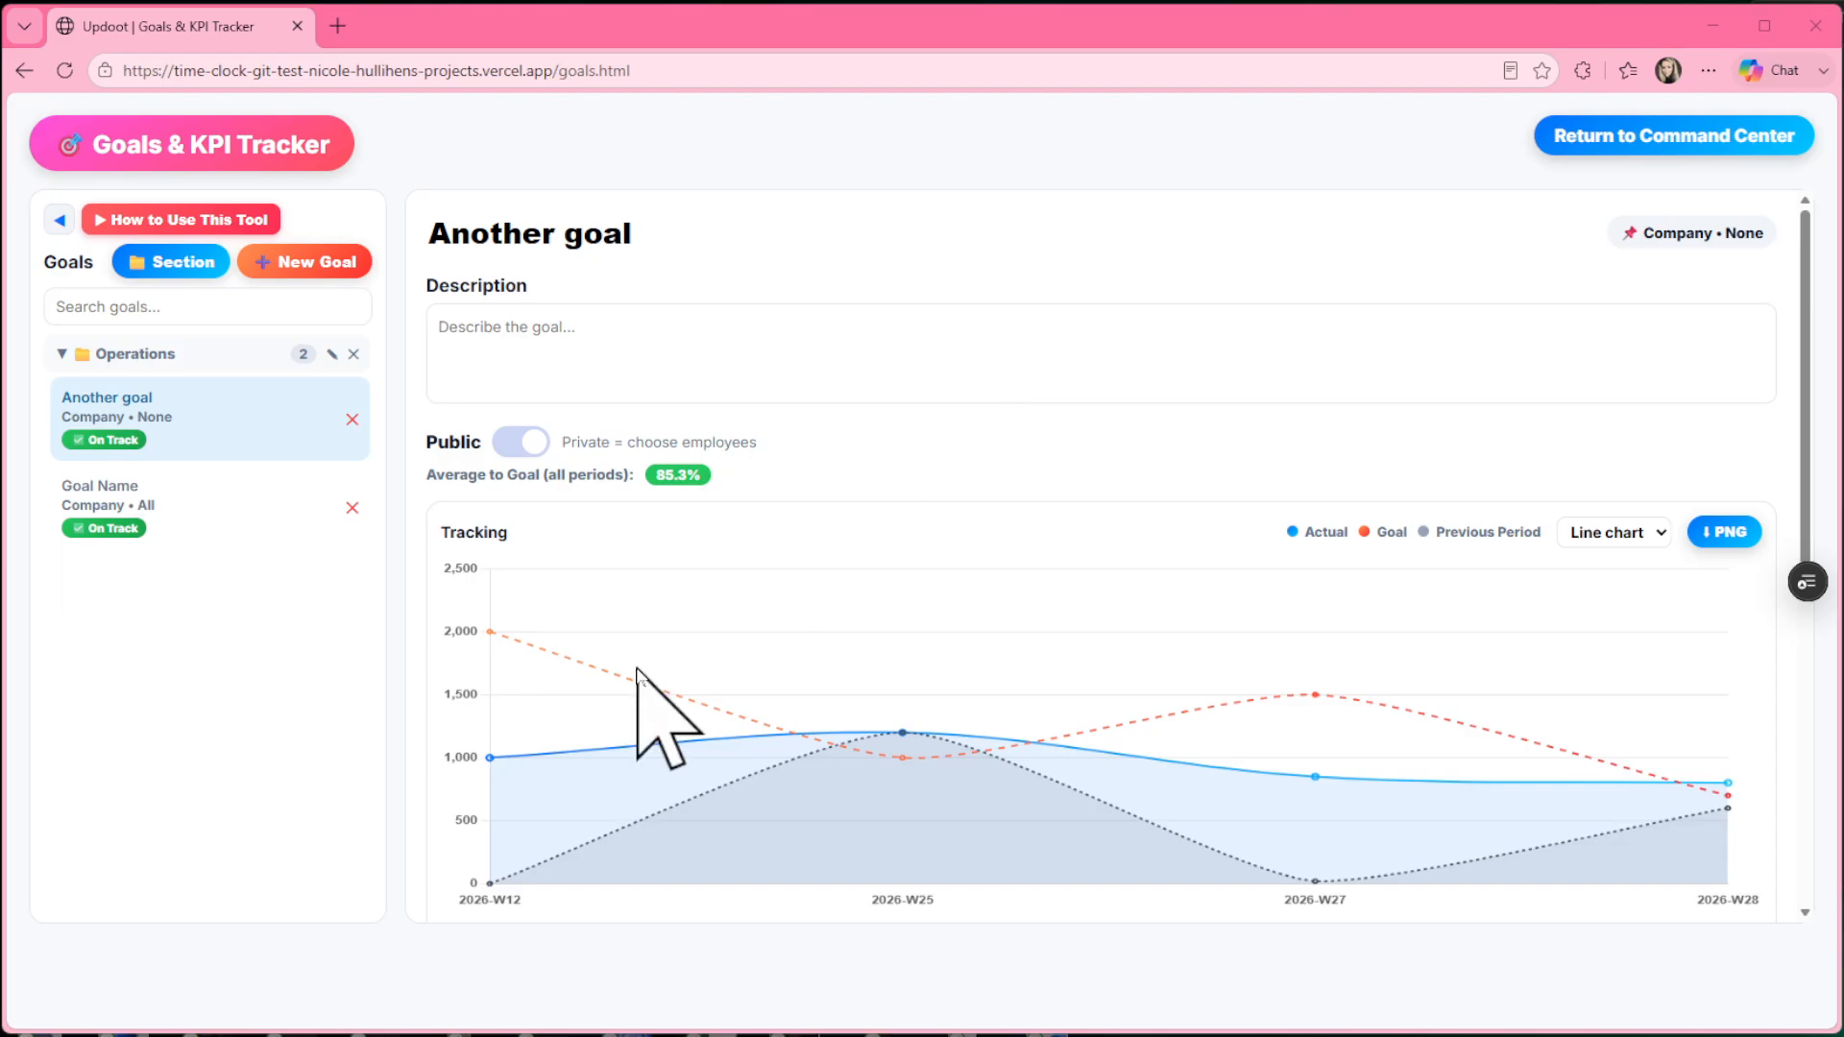
left_click(315, 267)
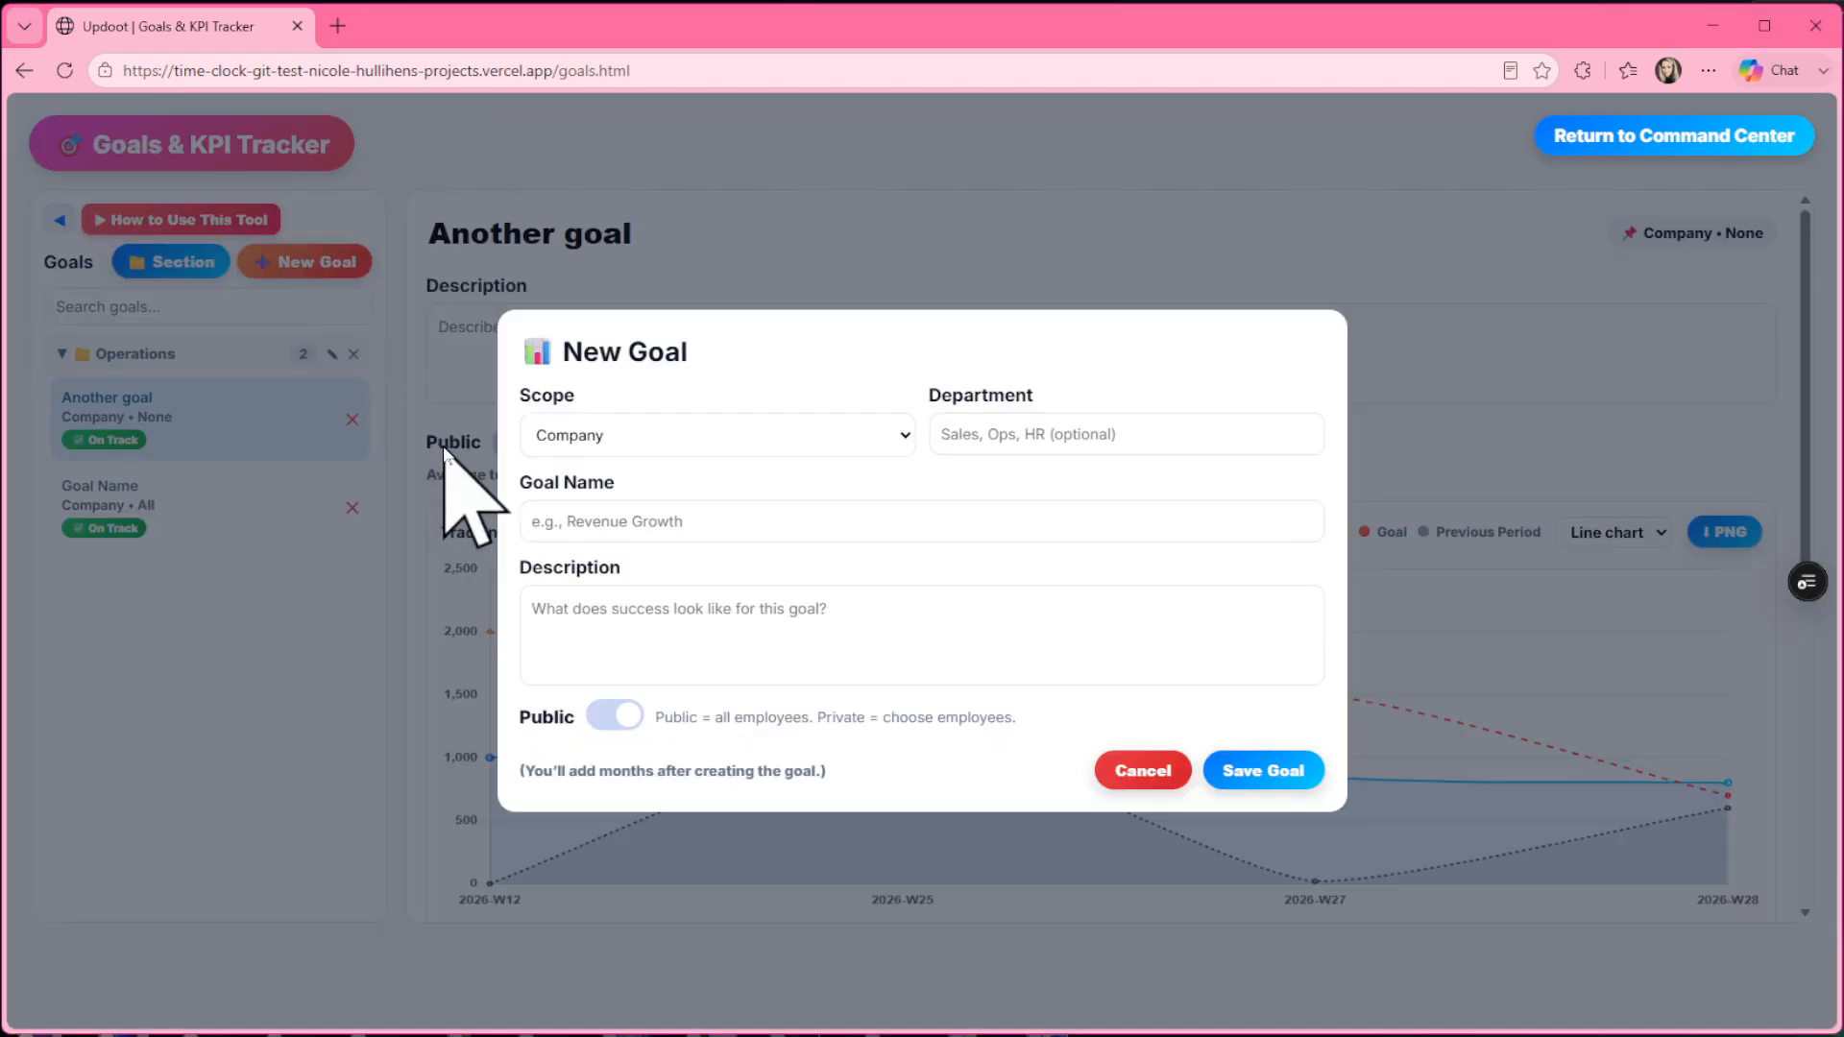
left_click(645, 717)
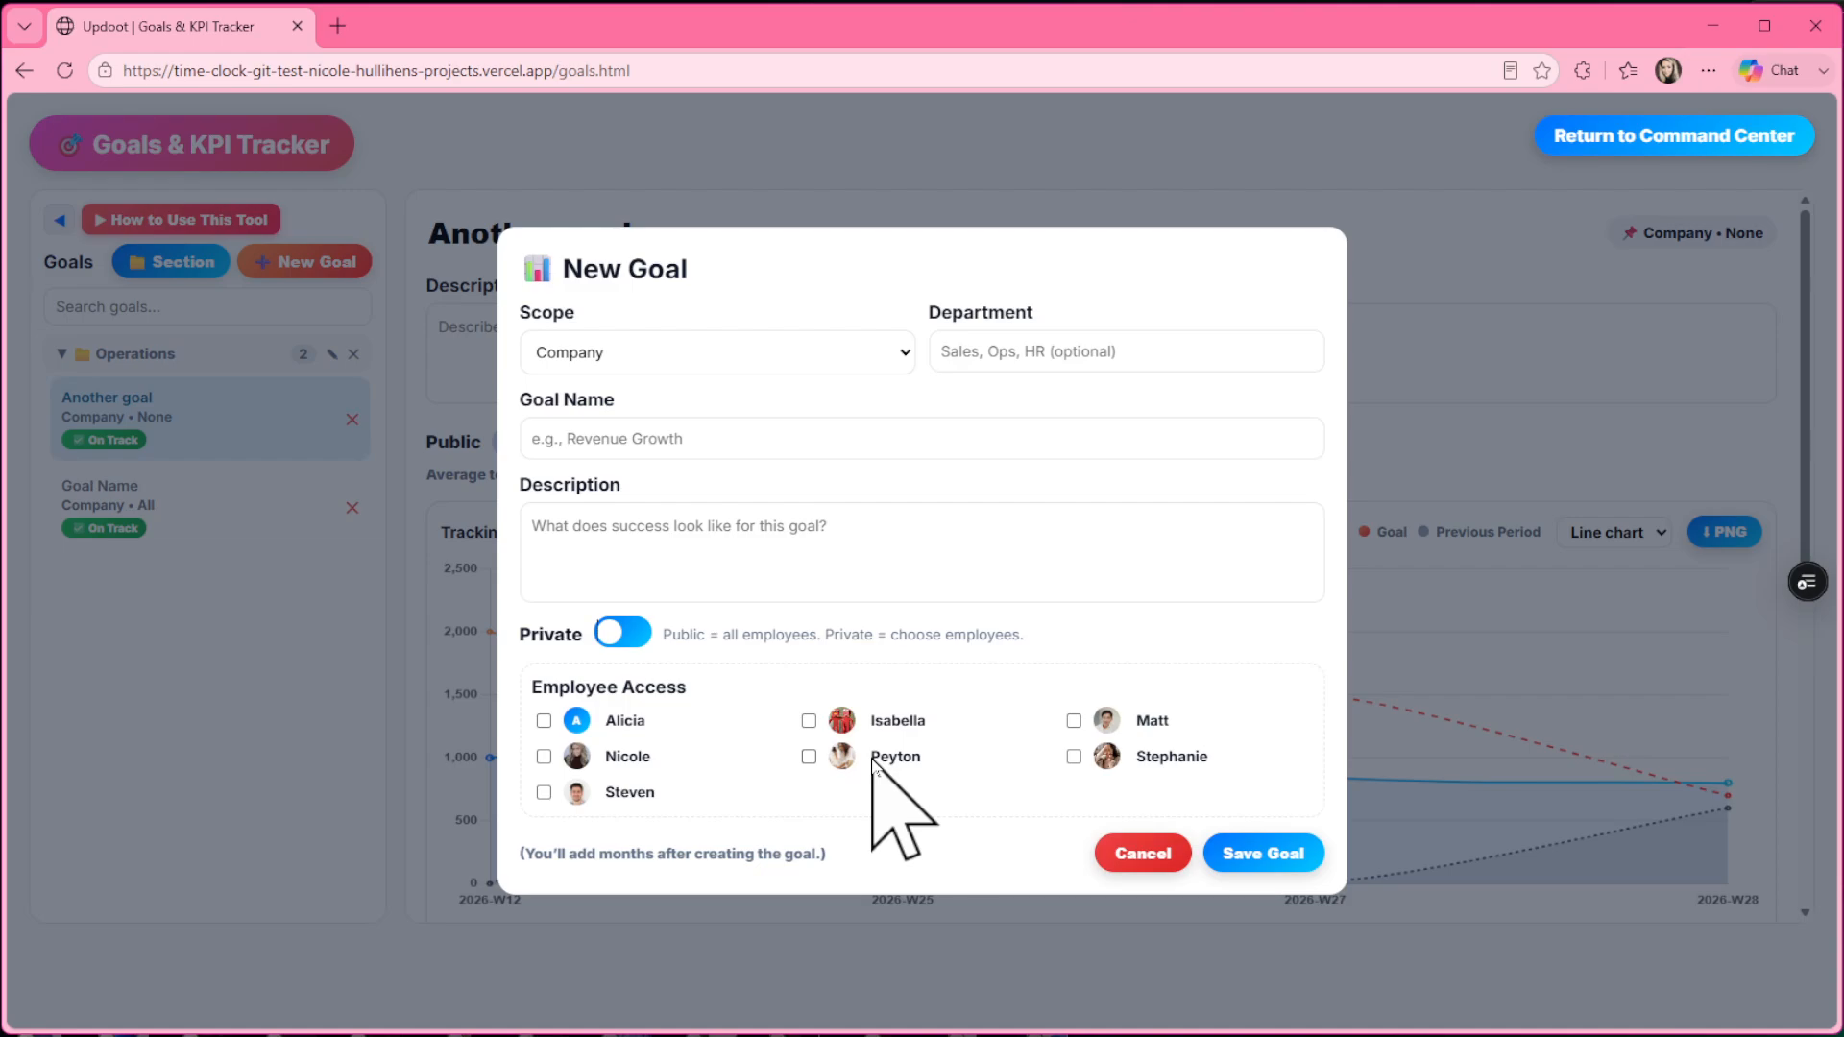
left_click(1152, 866)
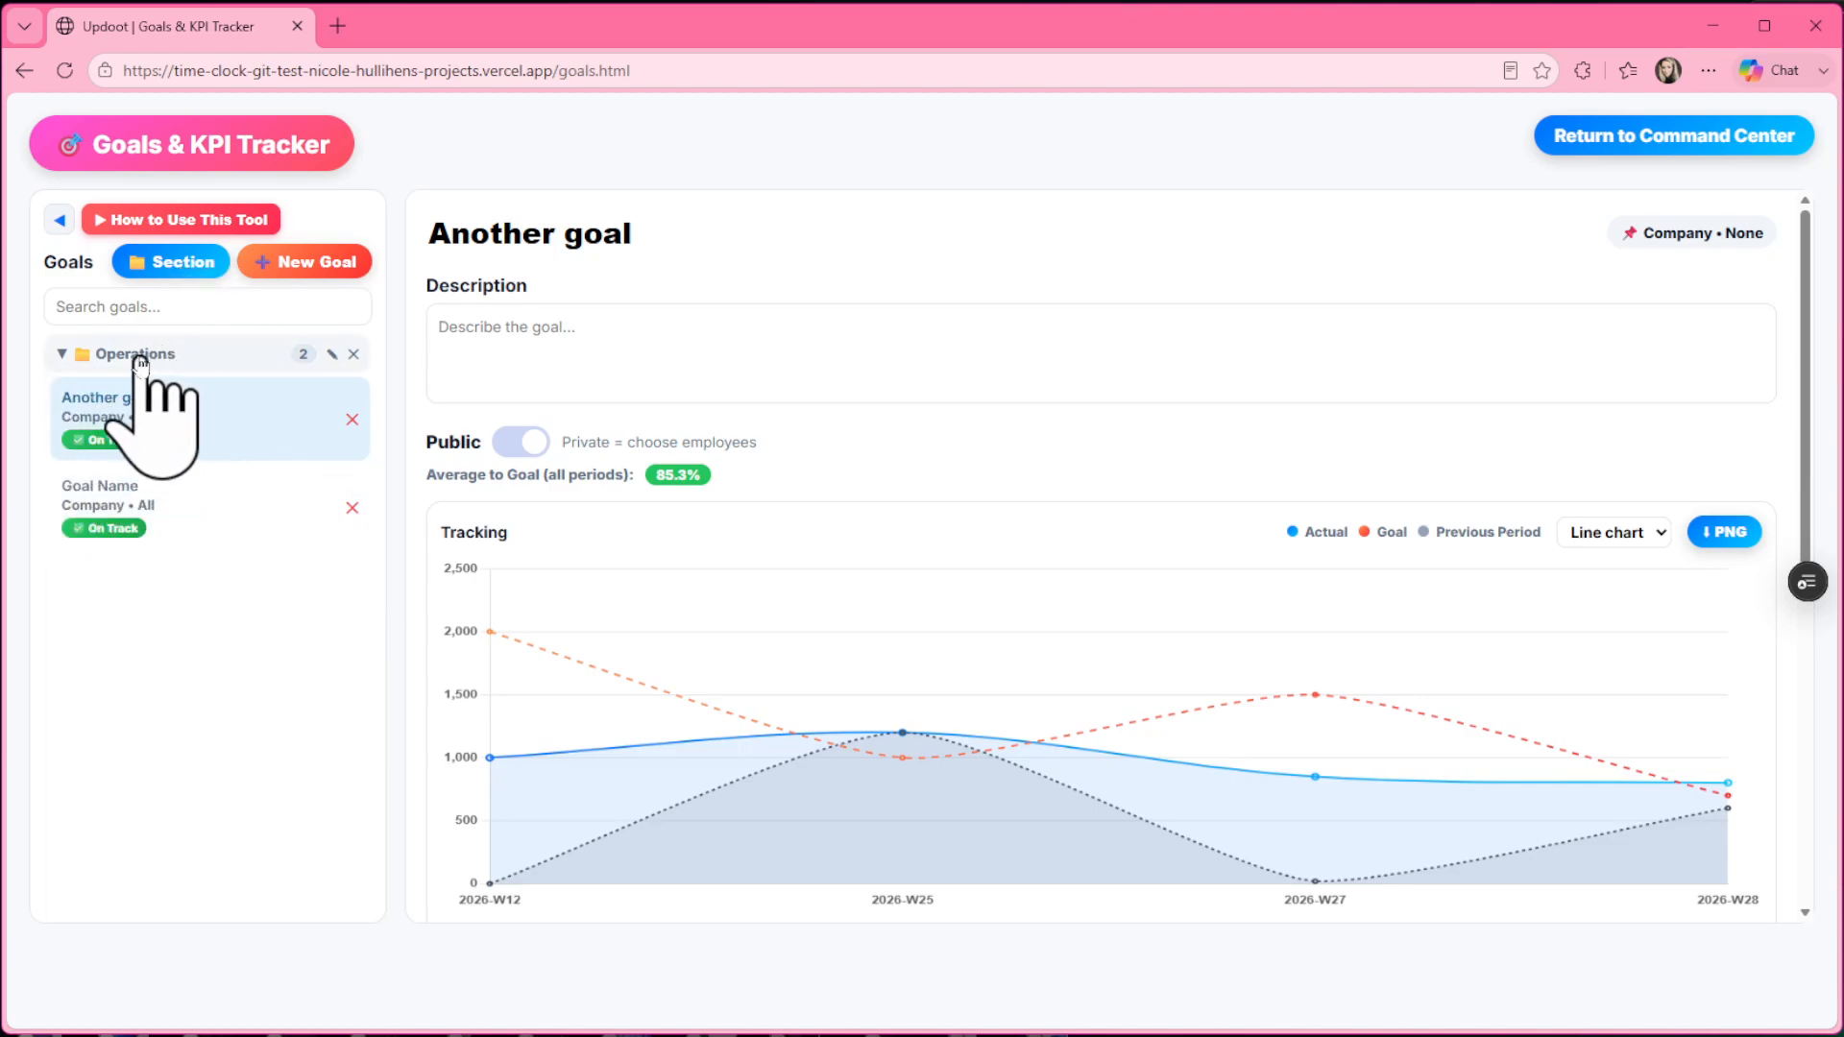
Collapse and re-expand the Operations section, and search the goals list for "goal na", clearing the search at the end.
left_click(66, 355)
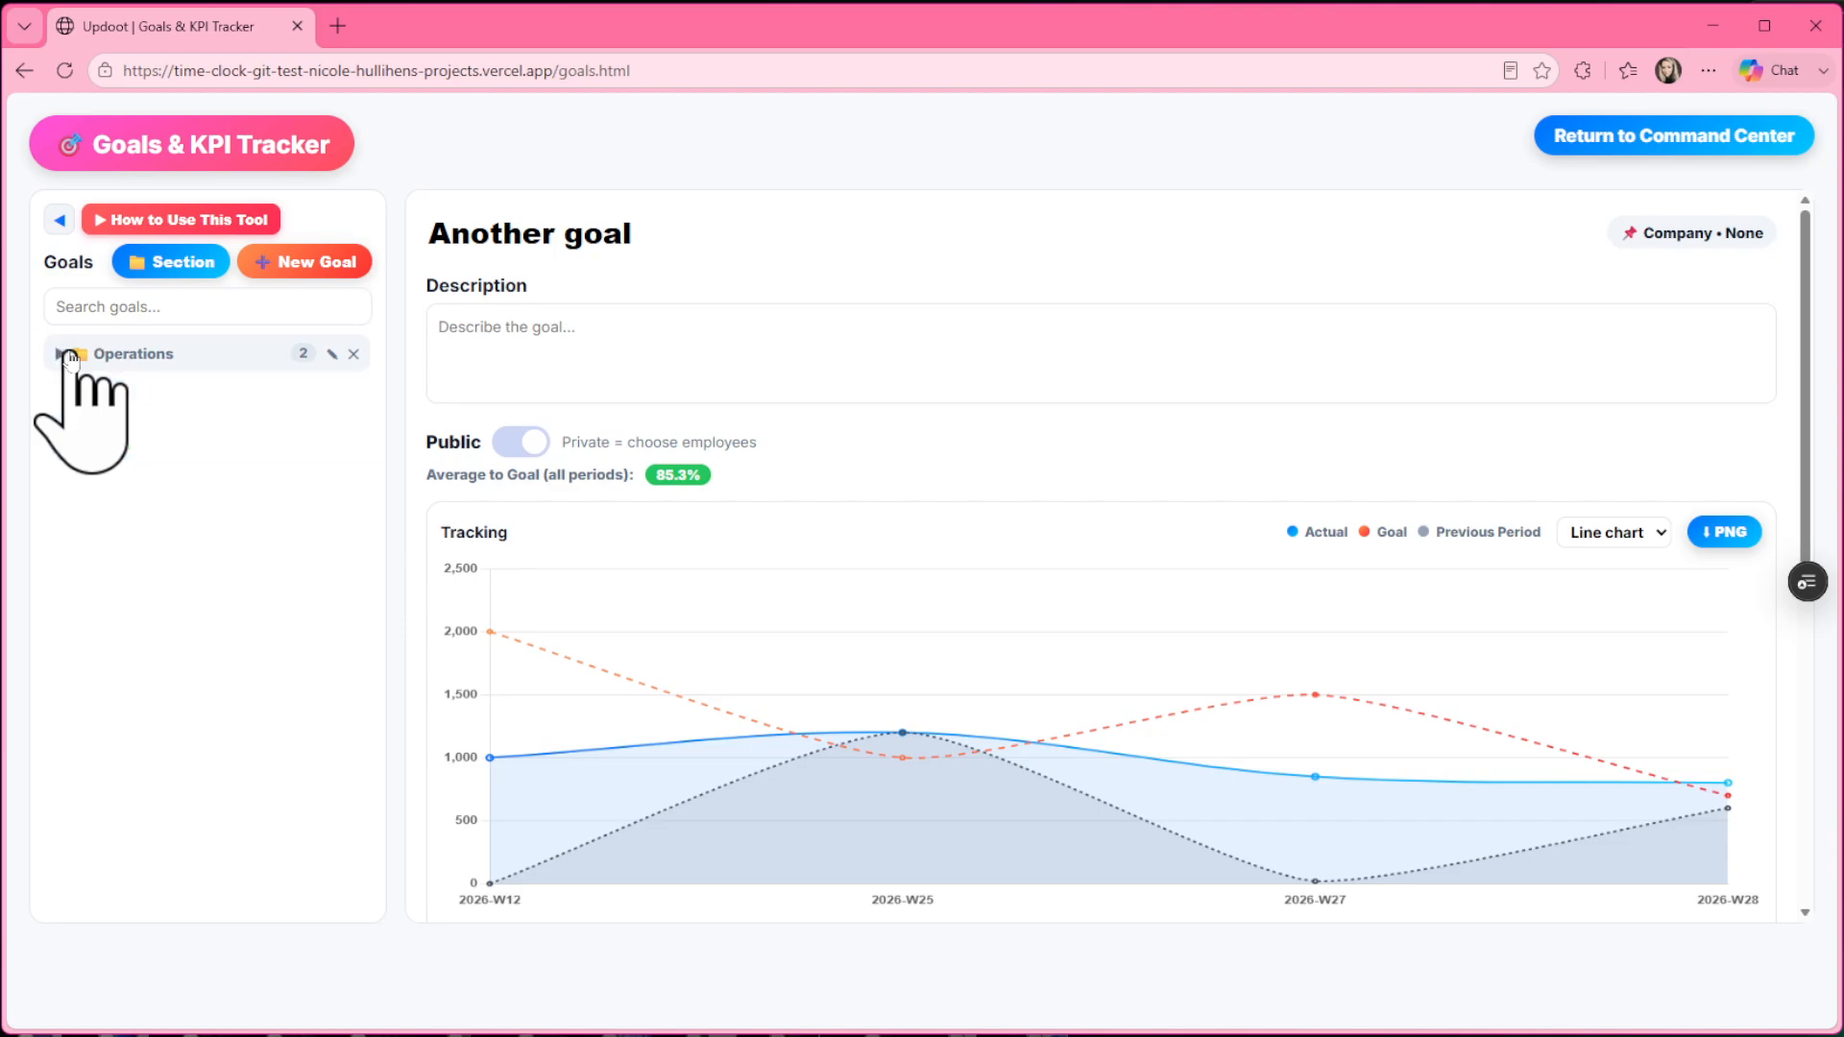
left_click(67, 355)
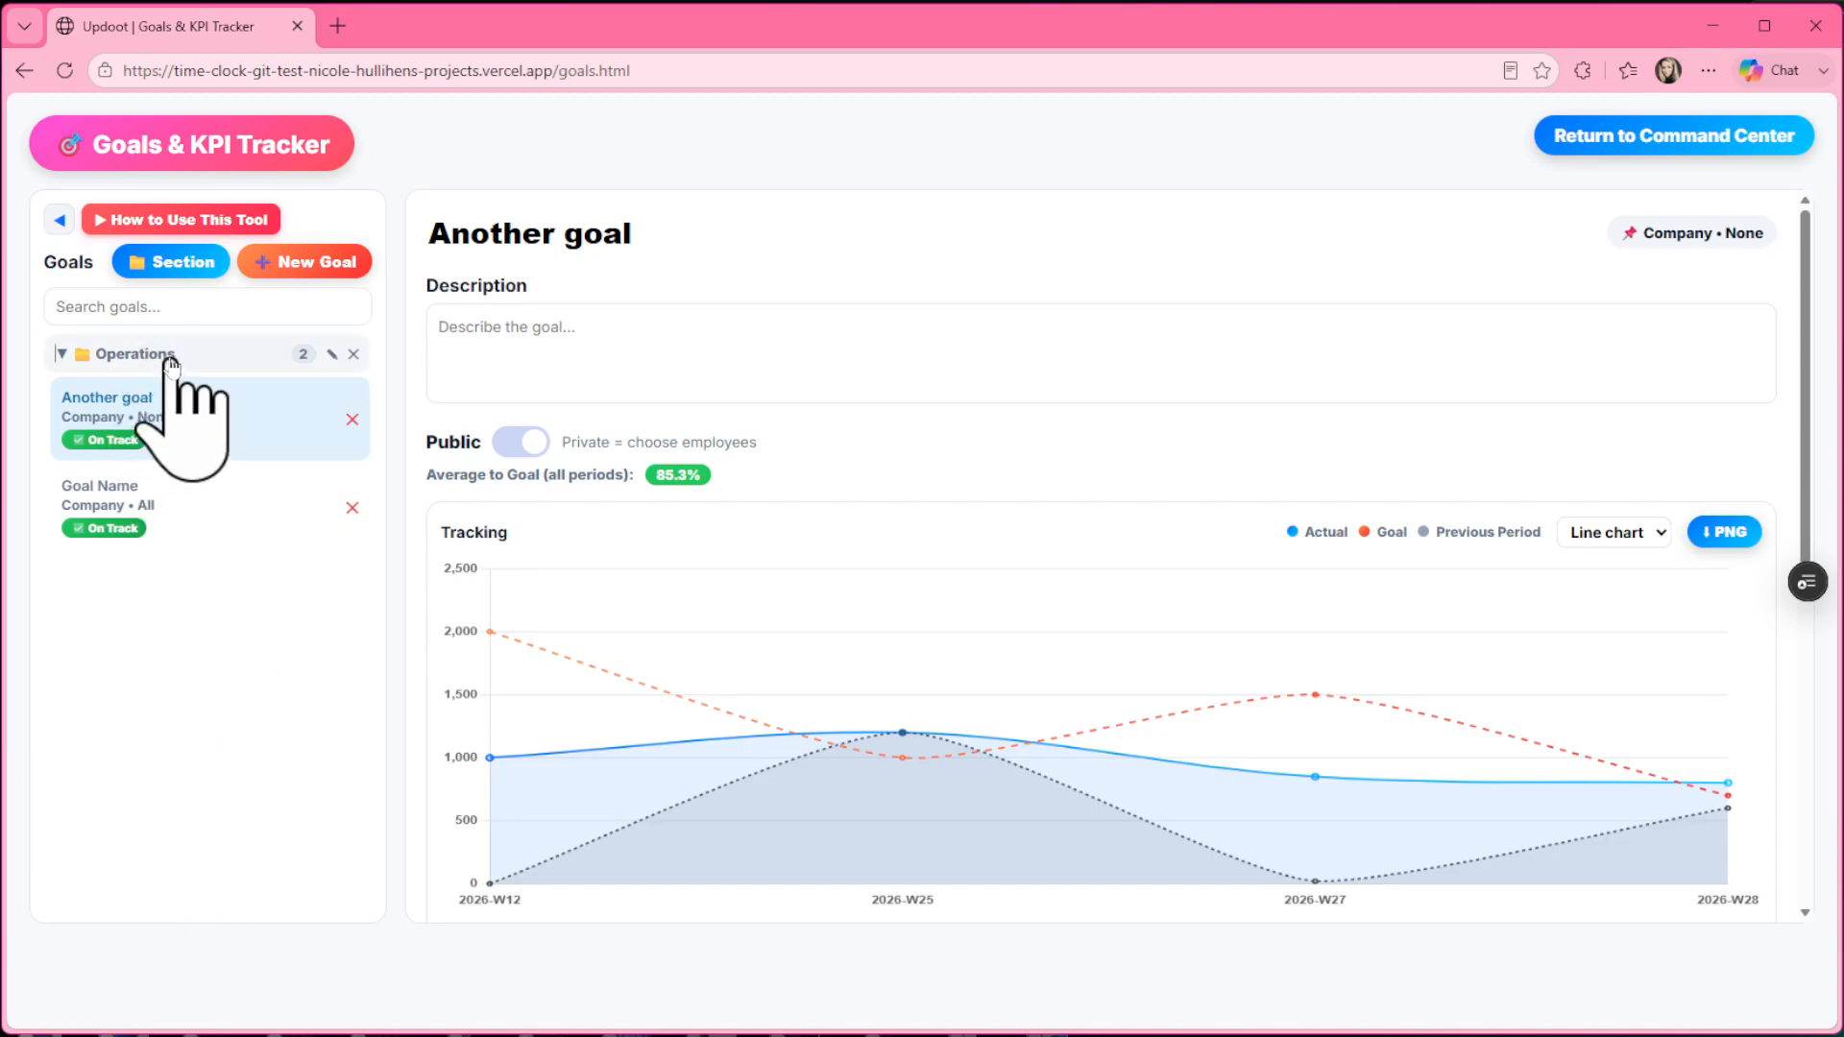
left_click(183, 308)
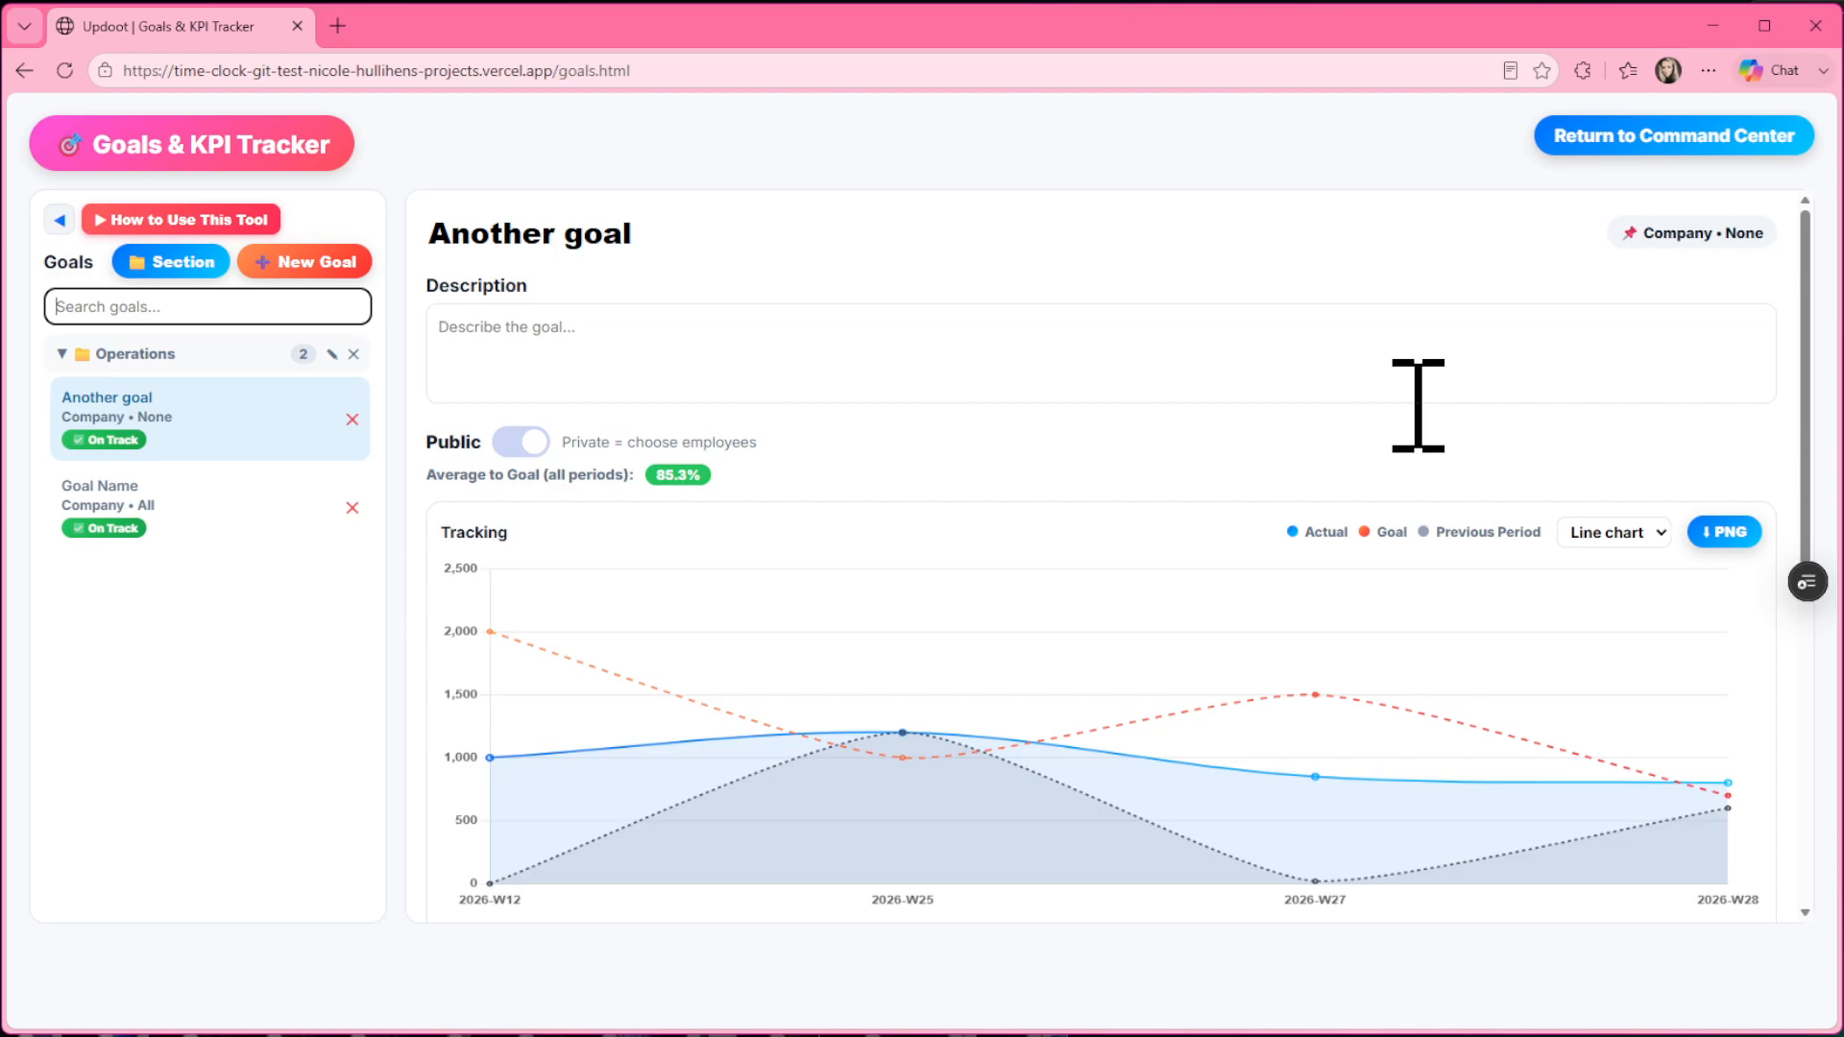
type("goal na")
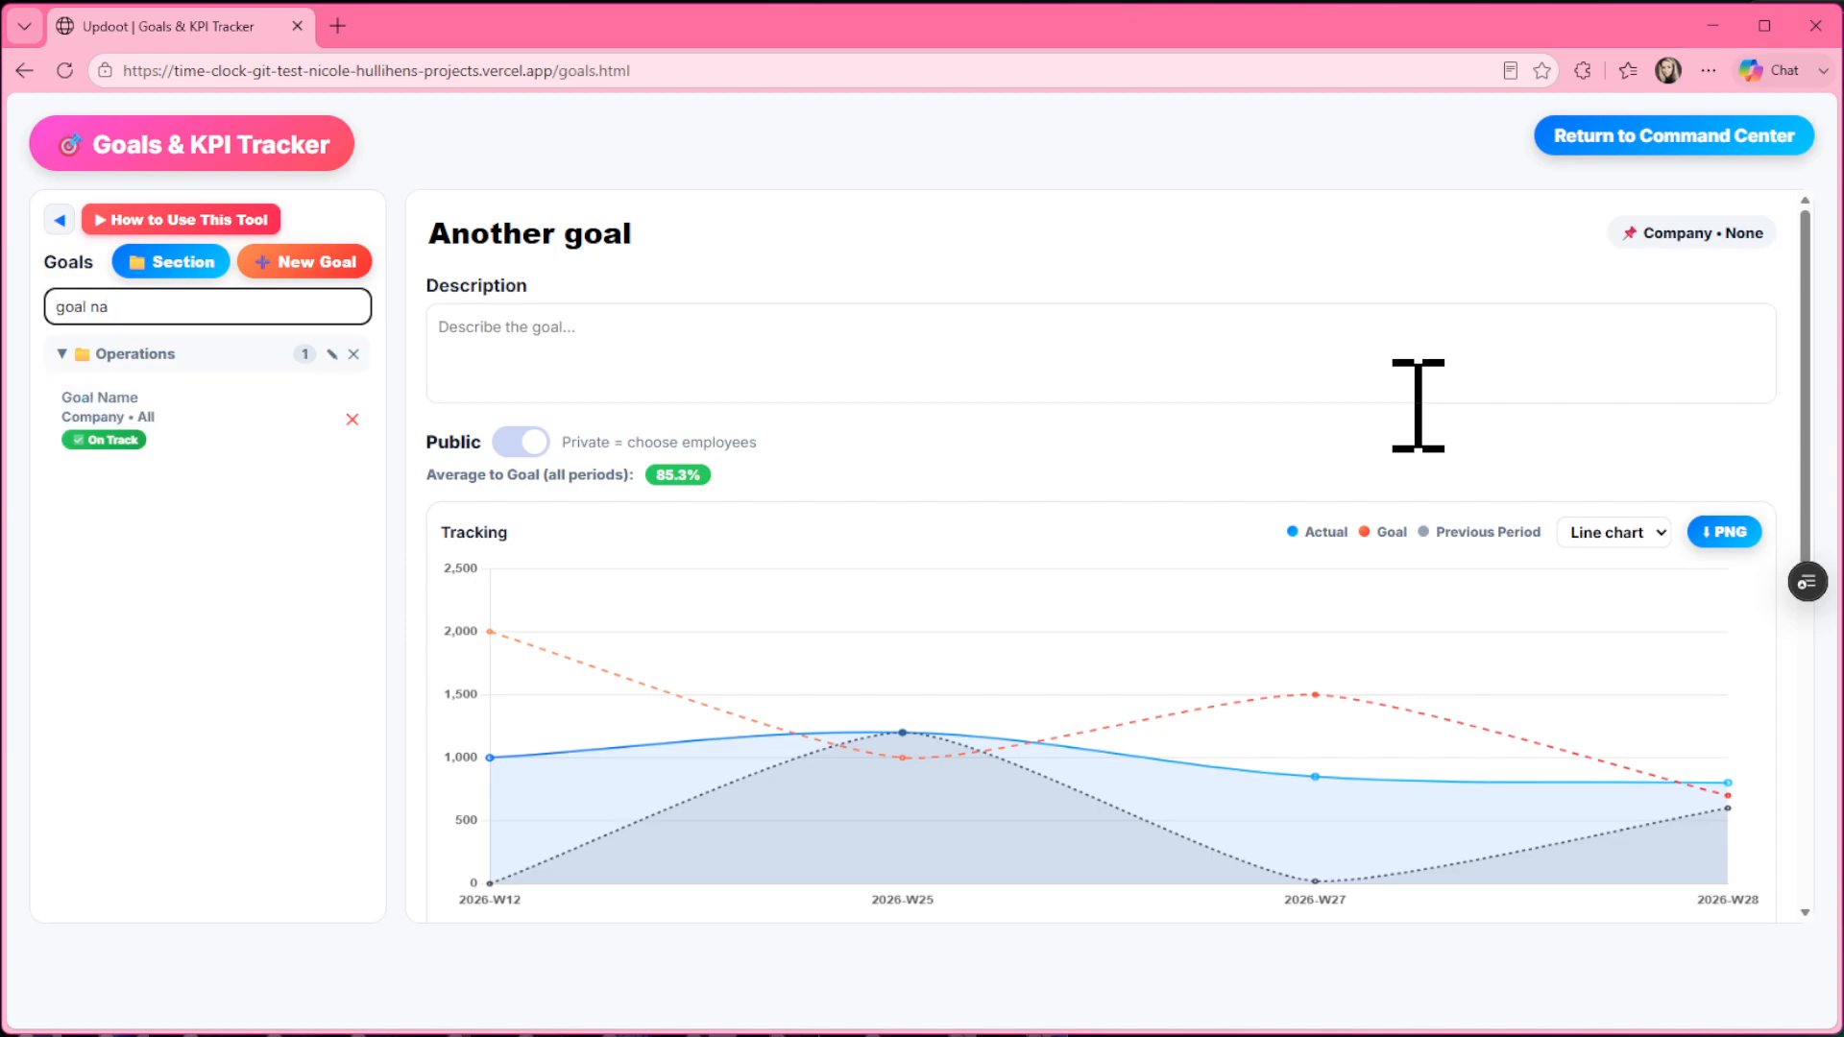
key("Escape")
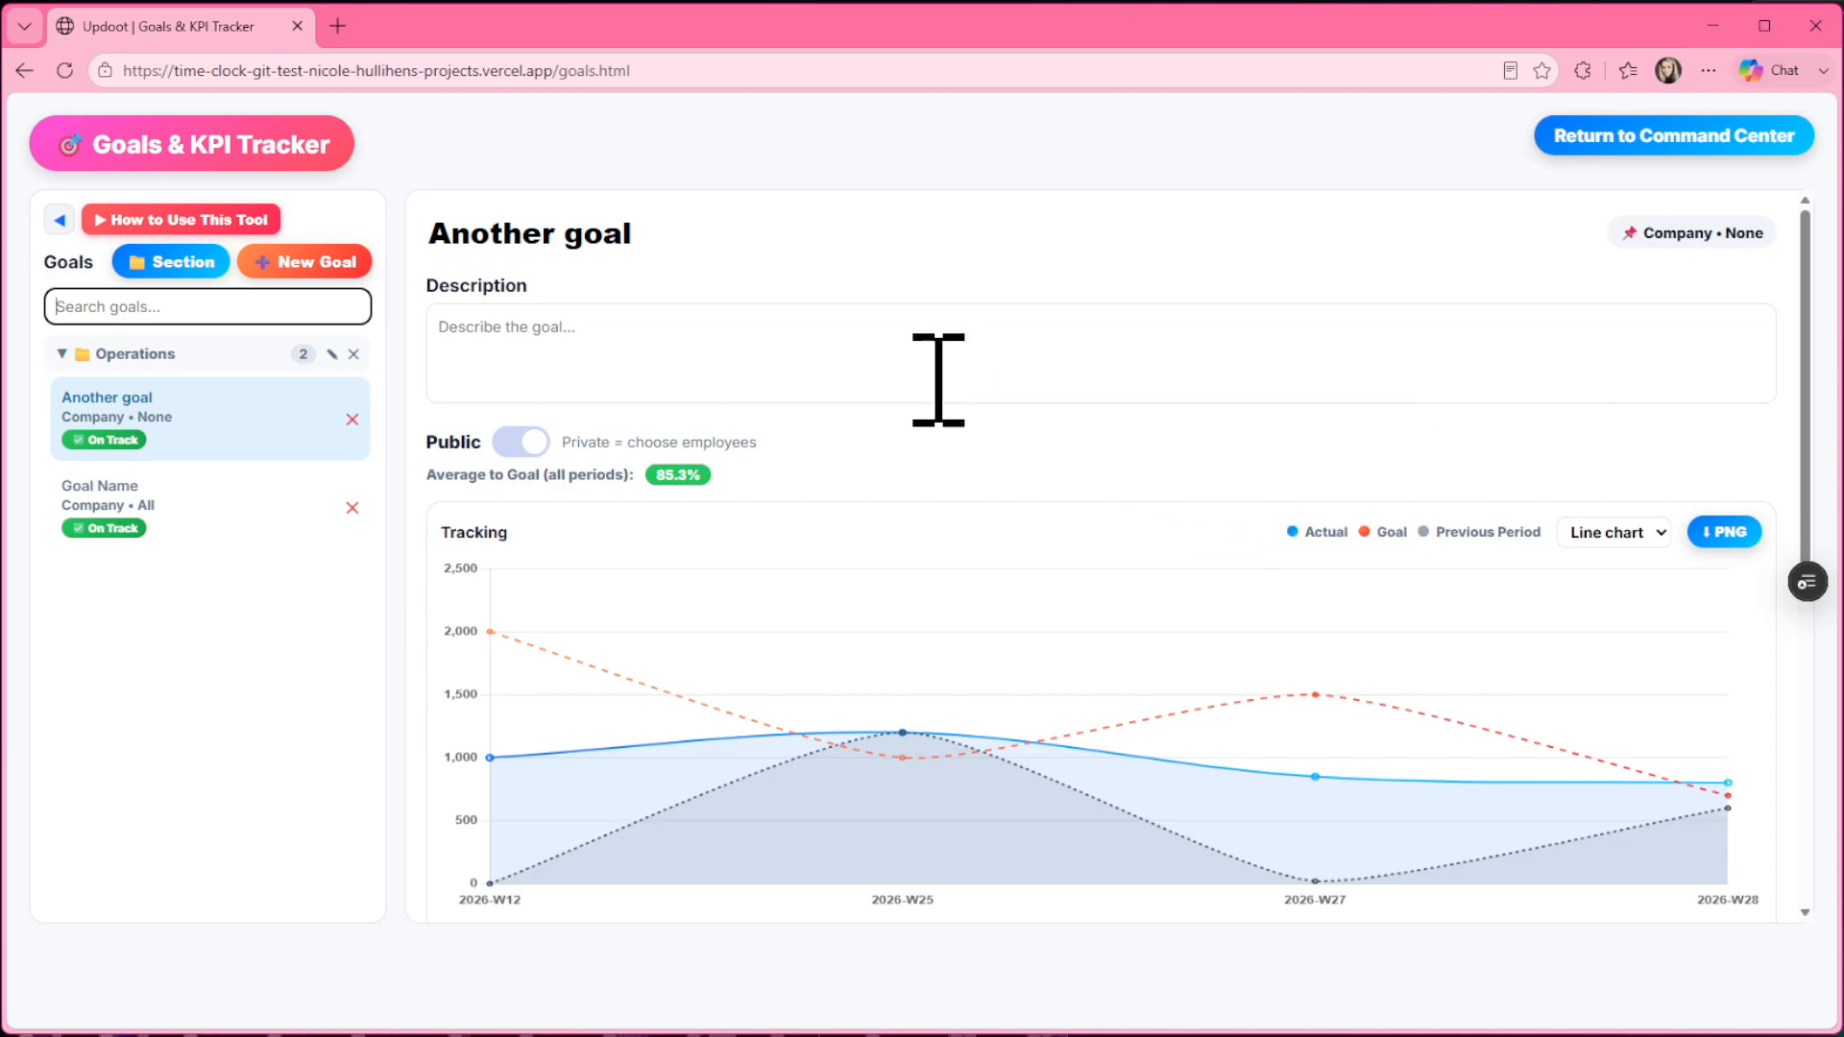
Rename the open goal to "Another Goal" and enter the description "What it is and what is success.".
left_click(494, 234)
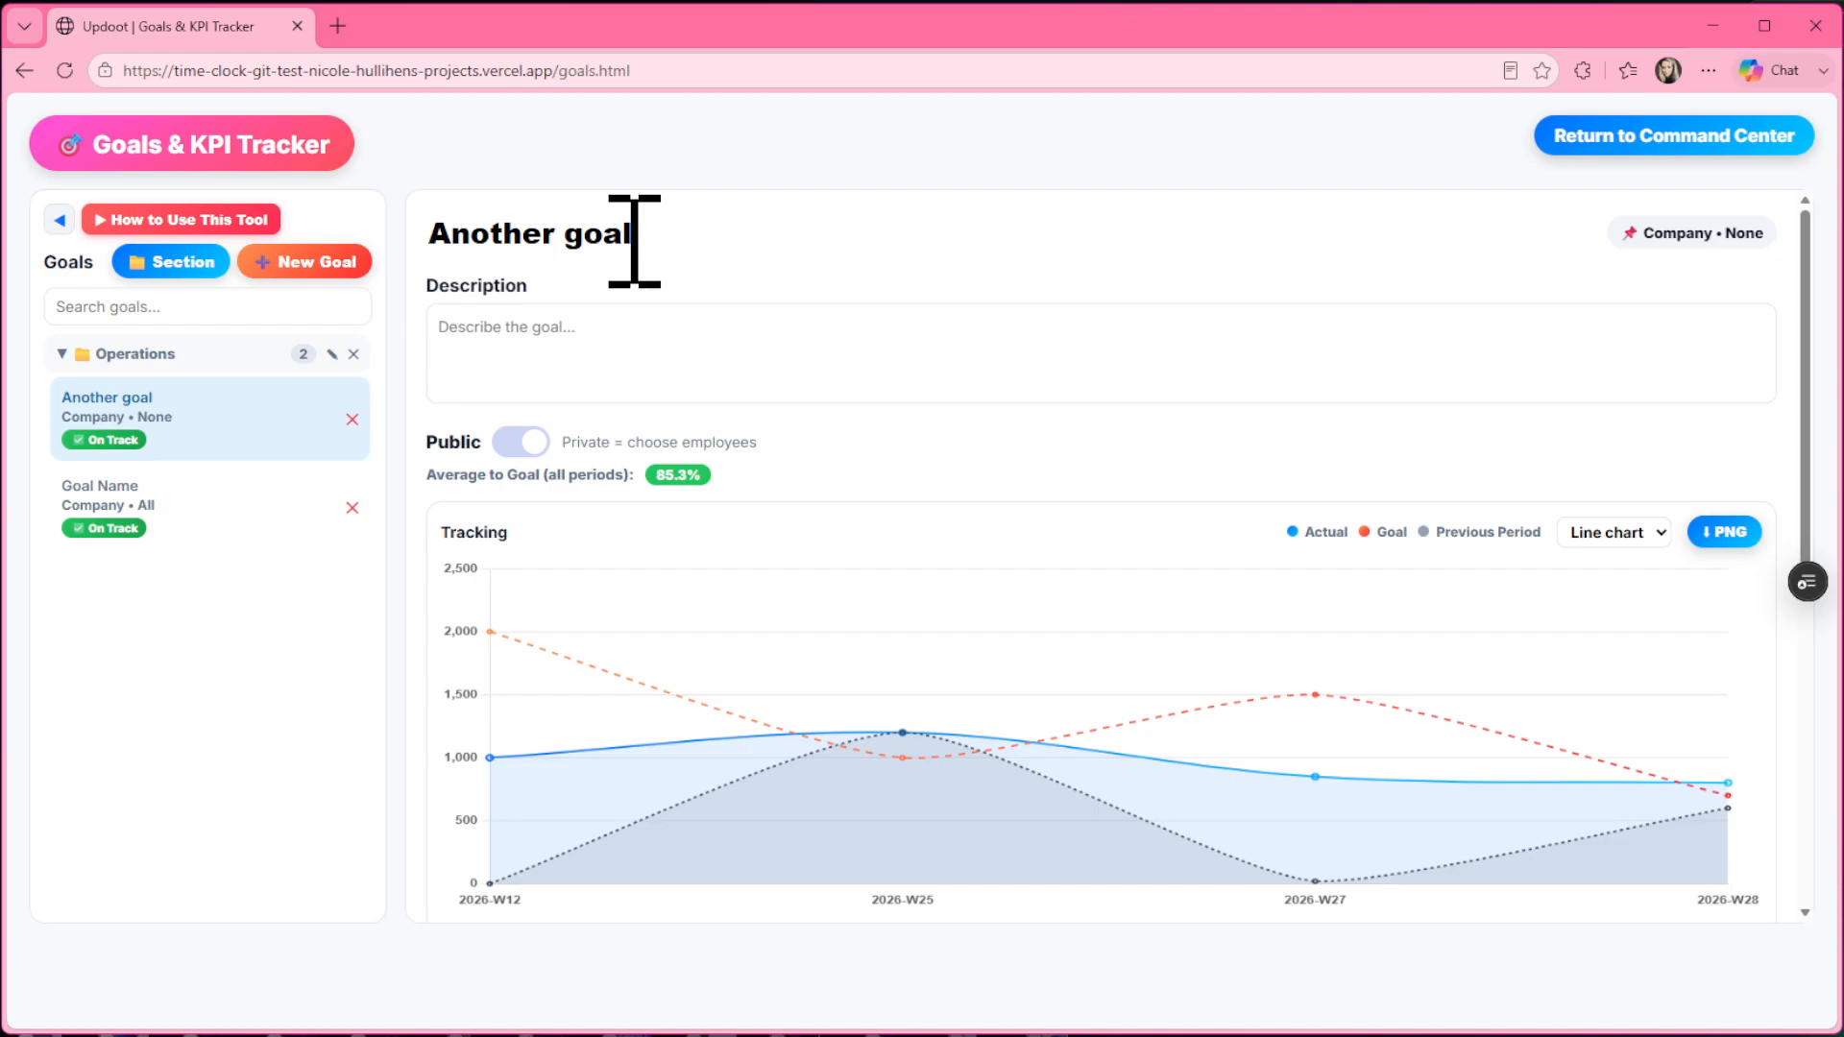
double_click(597, 234)
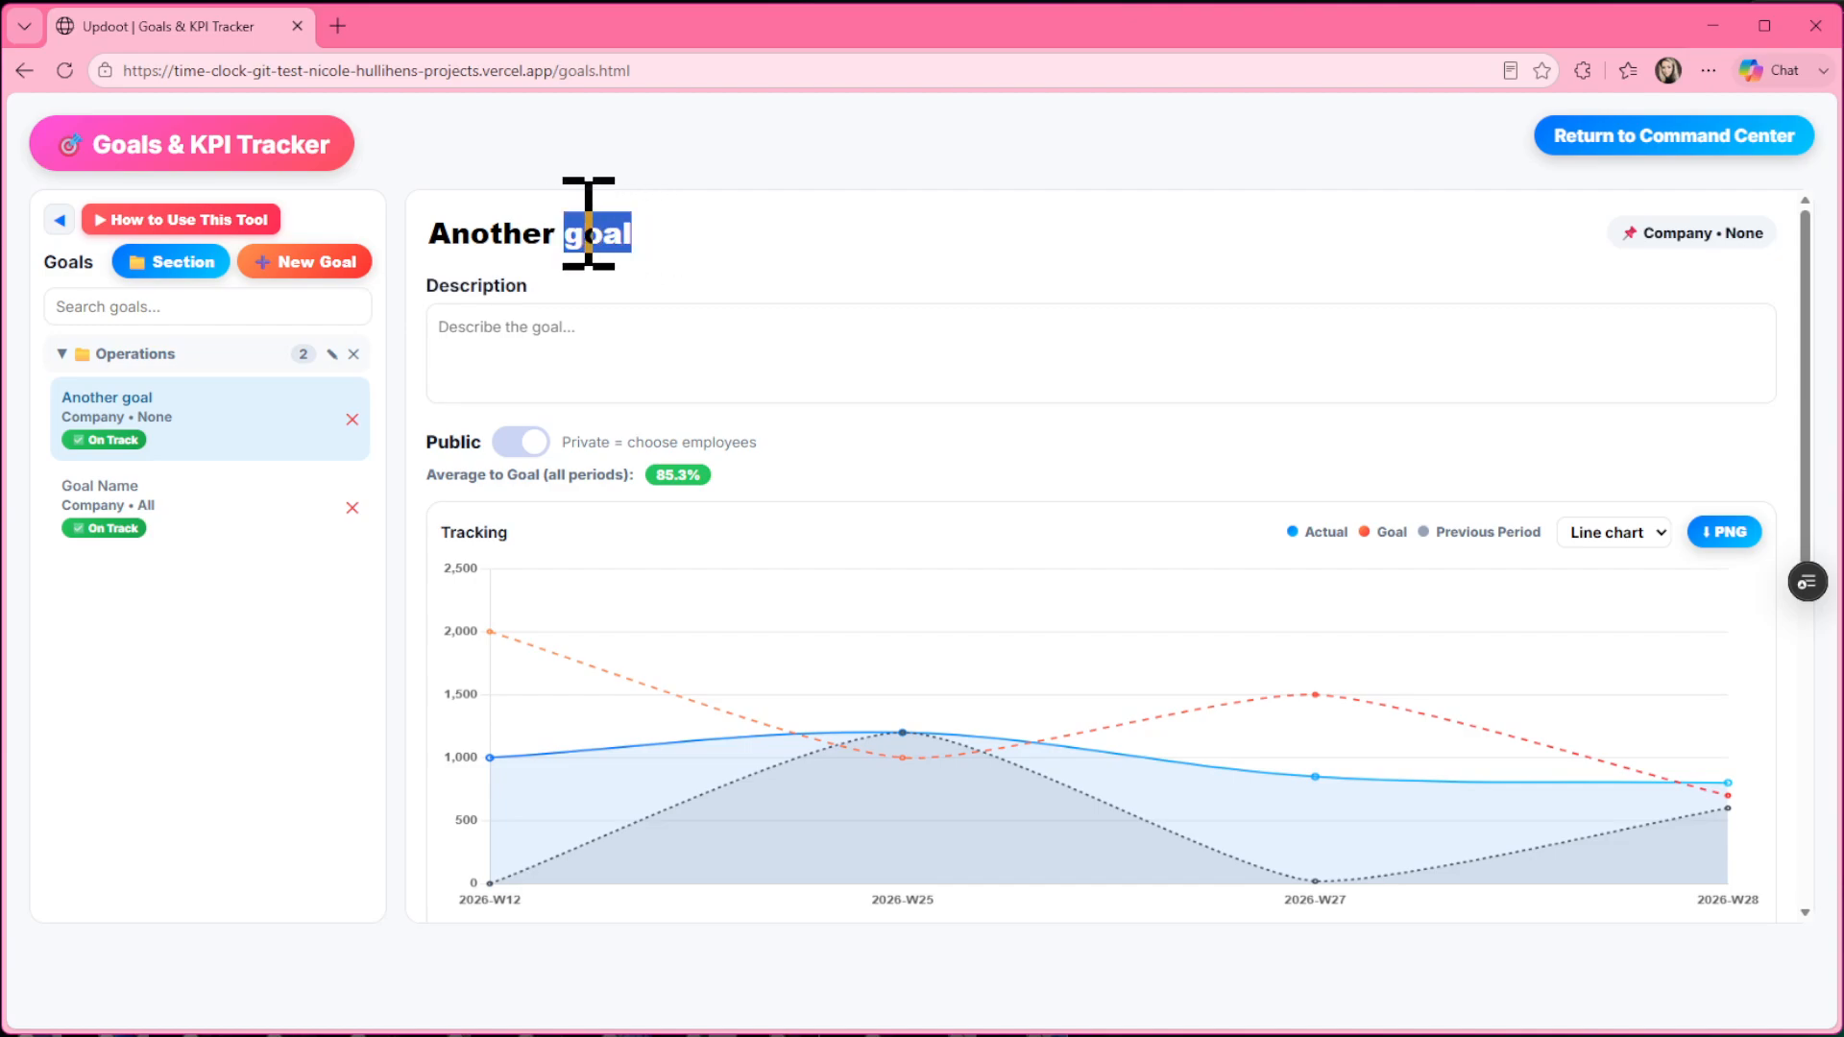
type("Goal")
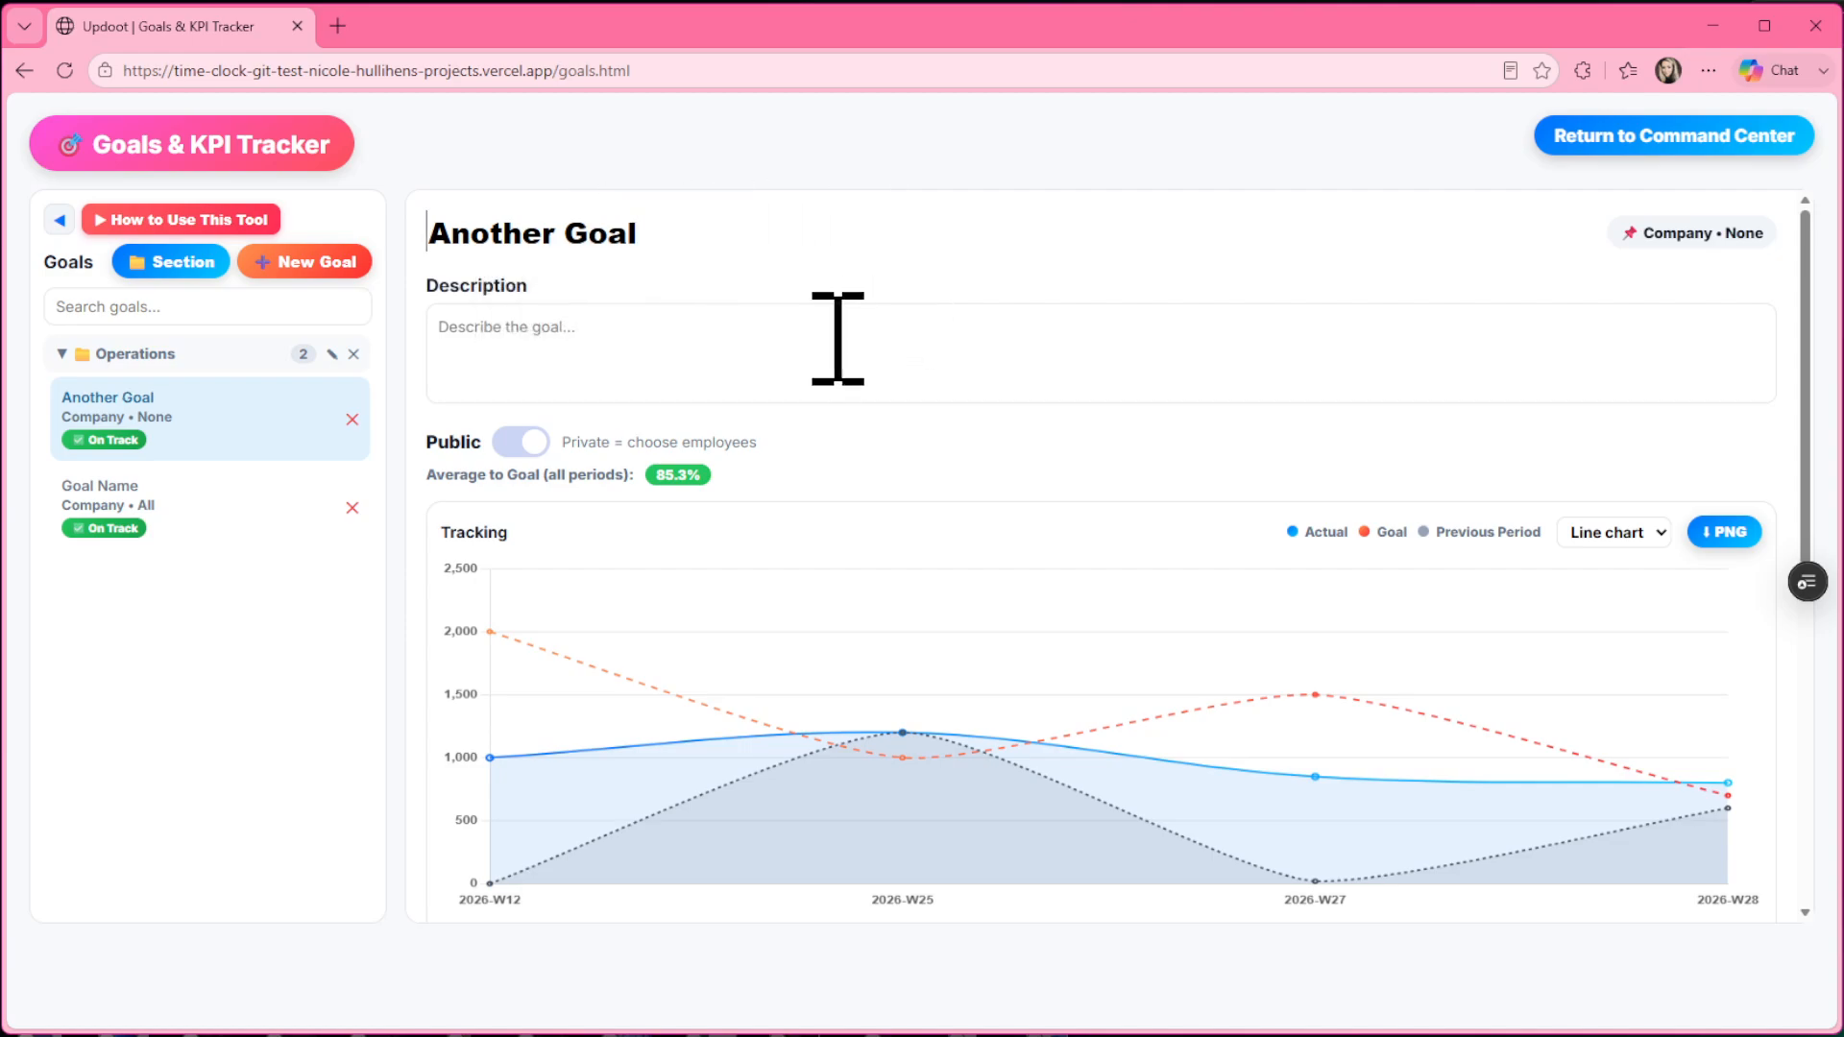
left_click(762, 355)
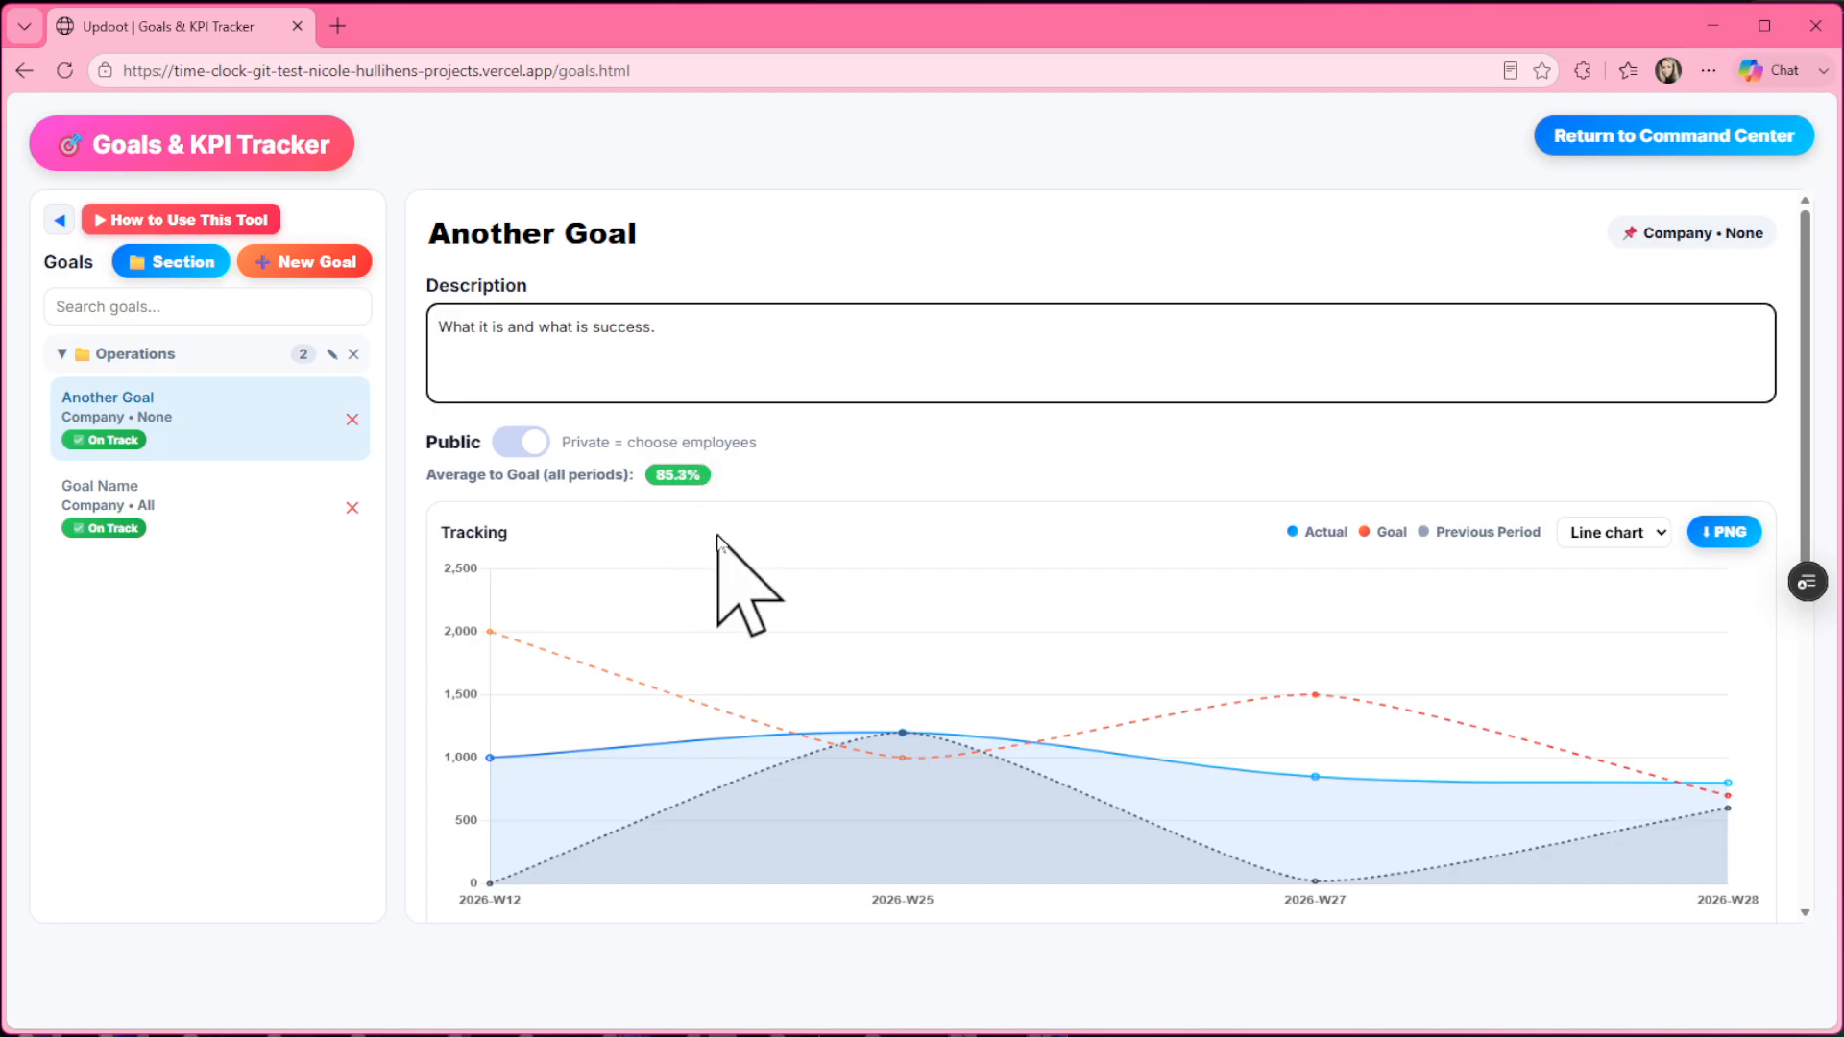
Add a weekly period for Week 31, 2026 to the goal's period table.
scroll(1552, 783, "down", 4)
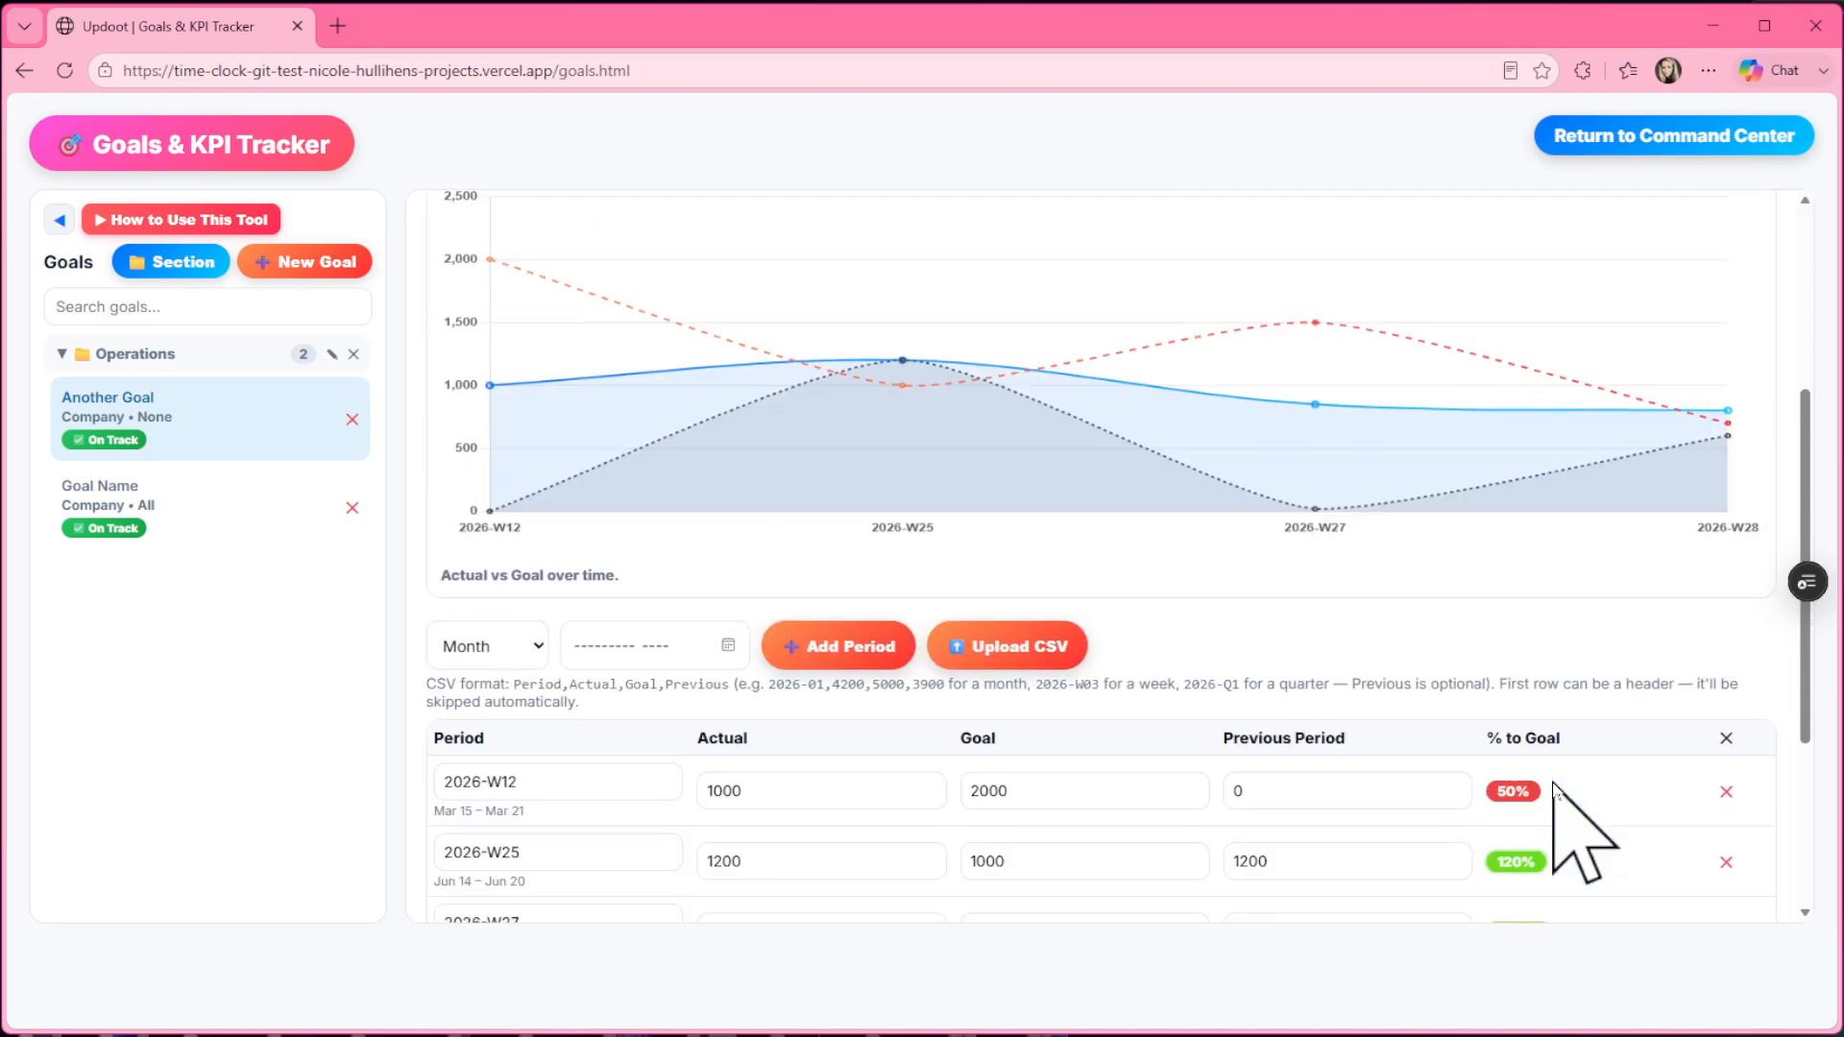
scroll(1553, 782, "down", 3)
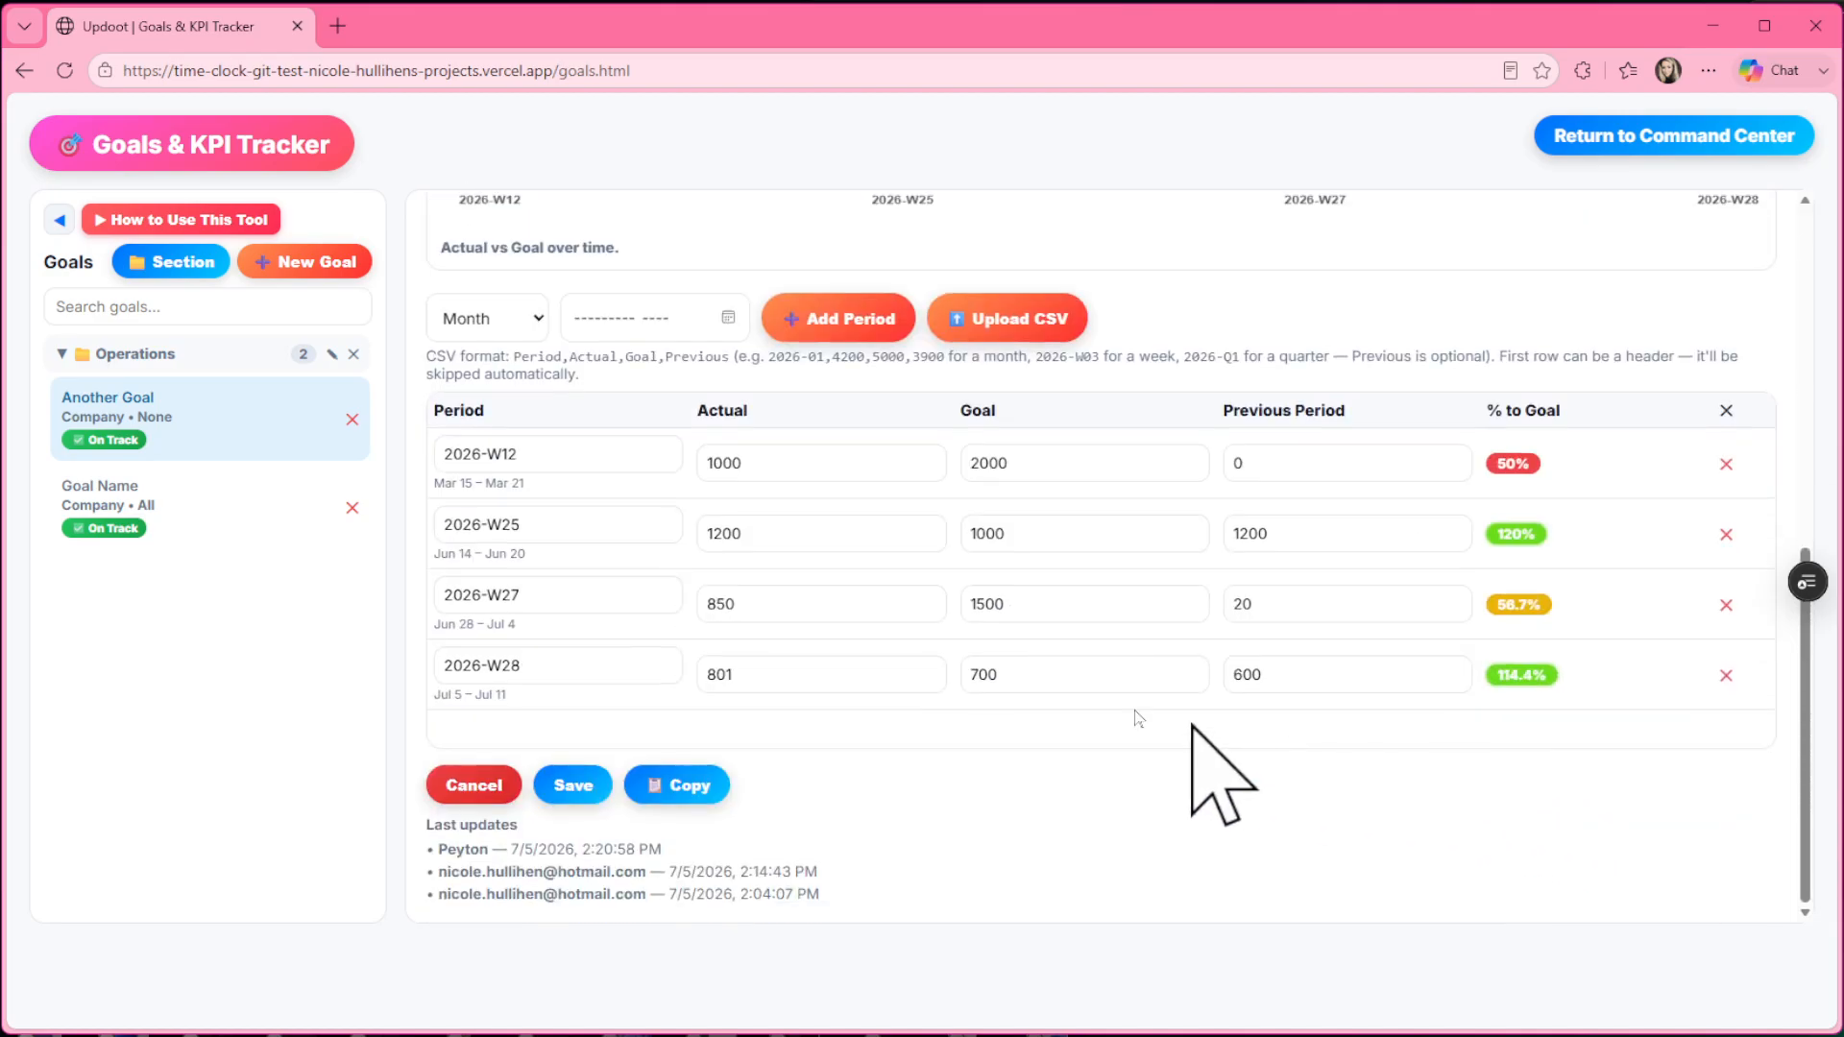
left_click(538, 320)
left_click(522, 362)
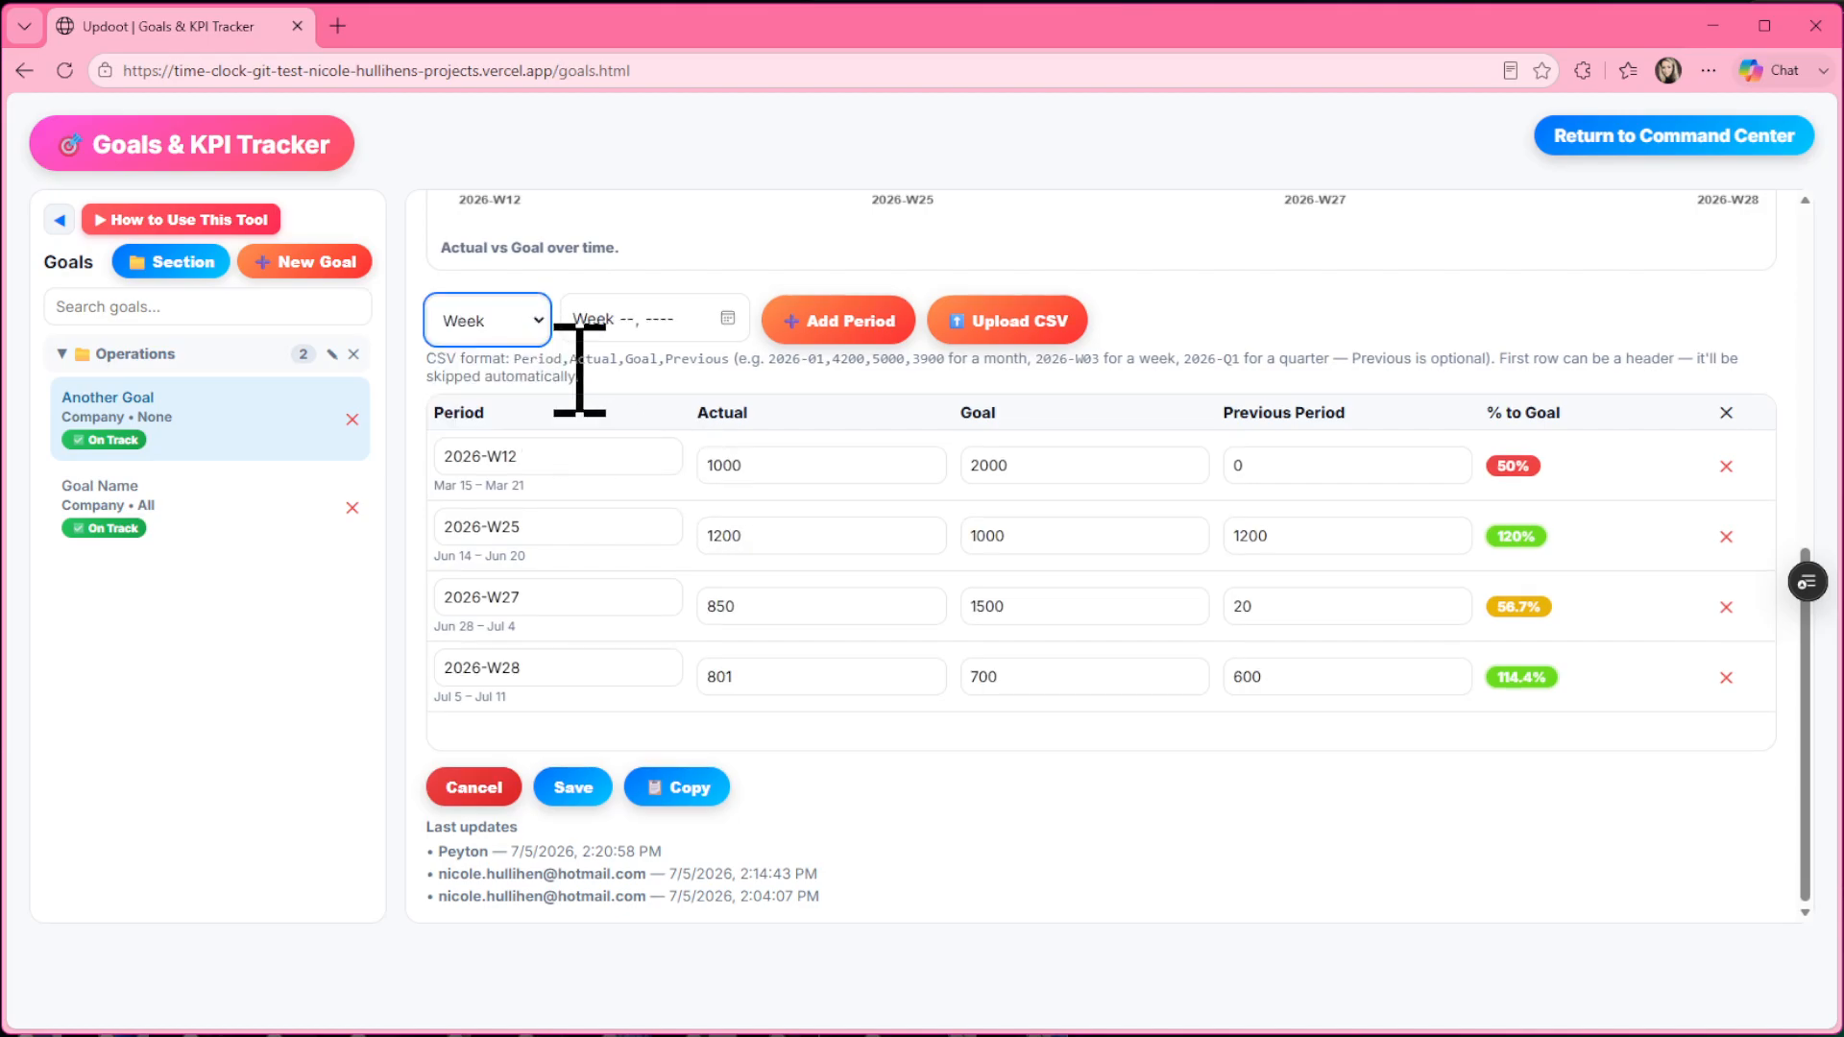
left_click(725, 318)
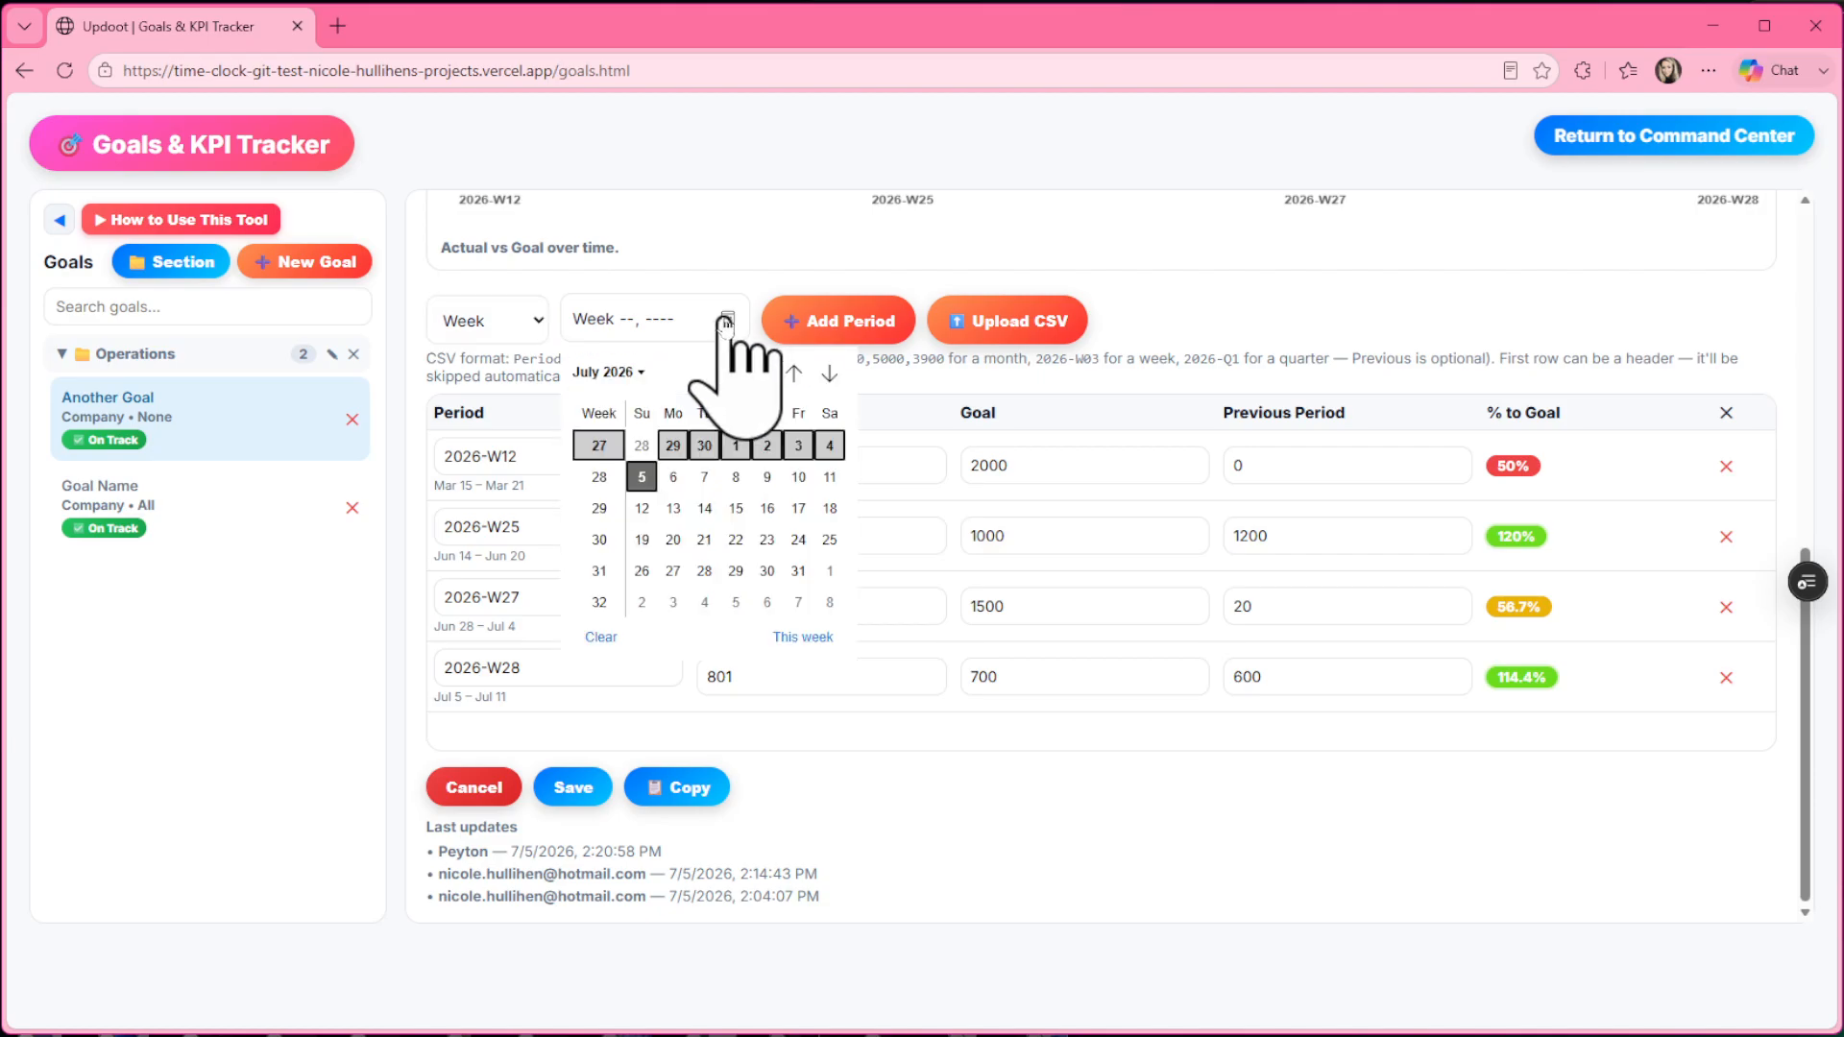
left_click(706, 567)
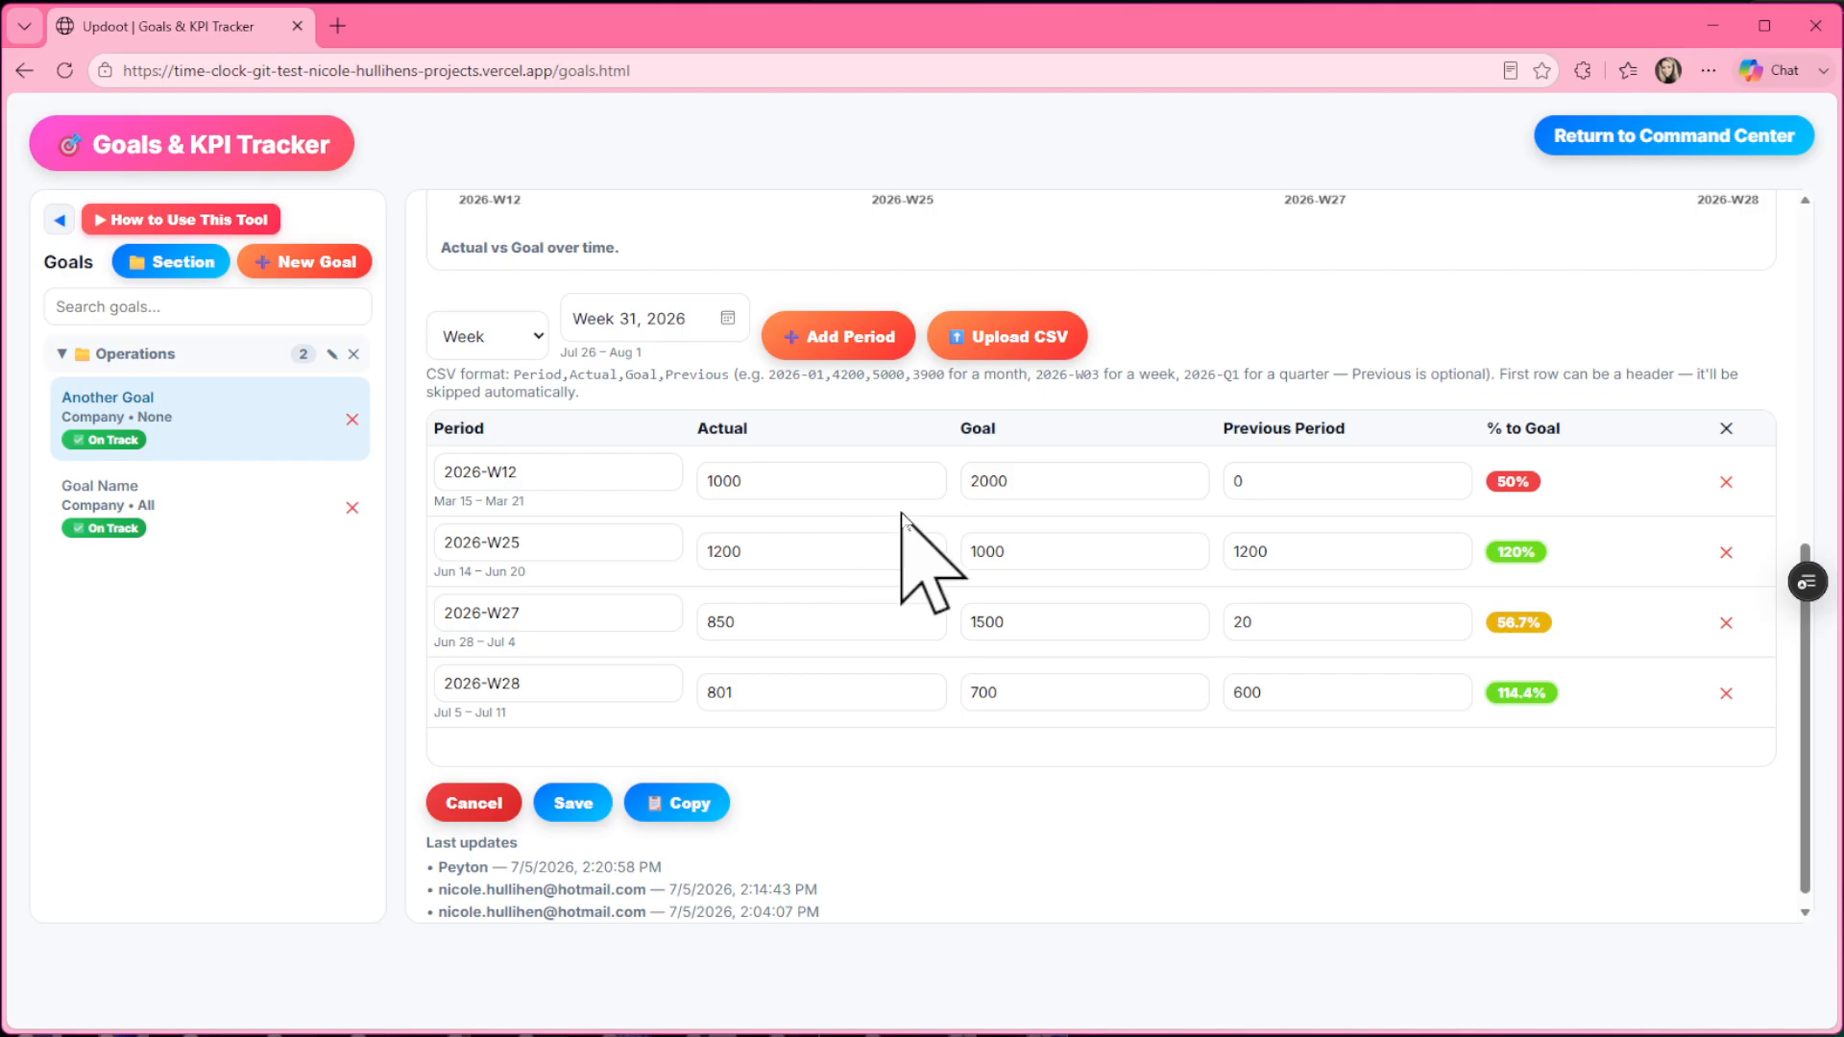
scroll(905, 538, "up", 4)
Fill in the 2026-W31 row with actual 1000, goal 1000 and previous period 800, and save the goal.
left_click(860, 711)
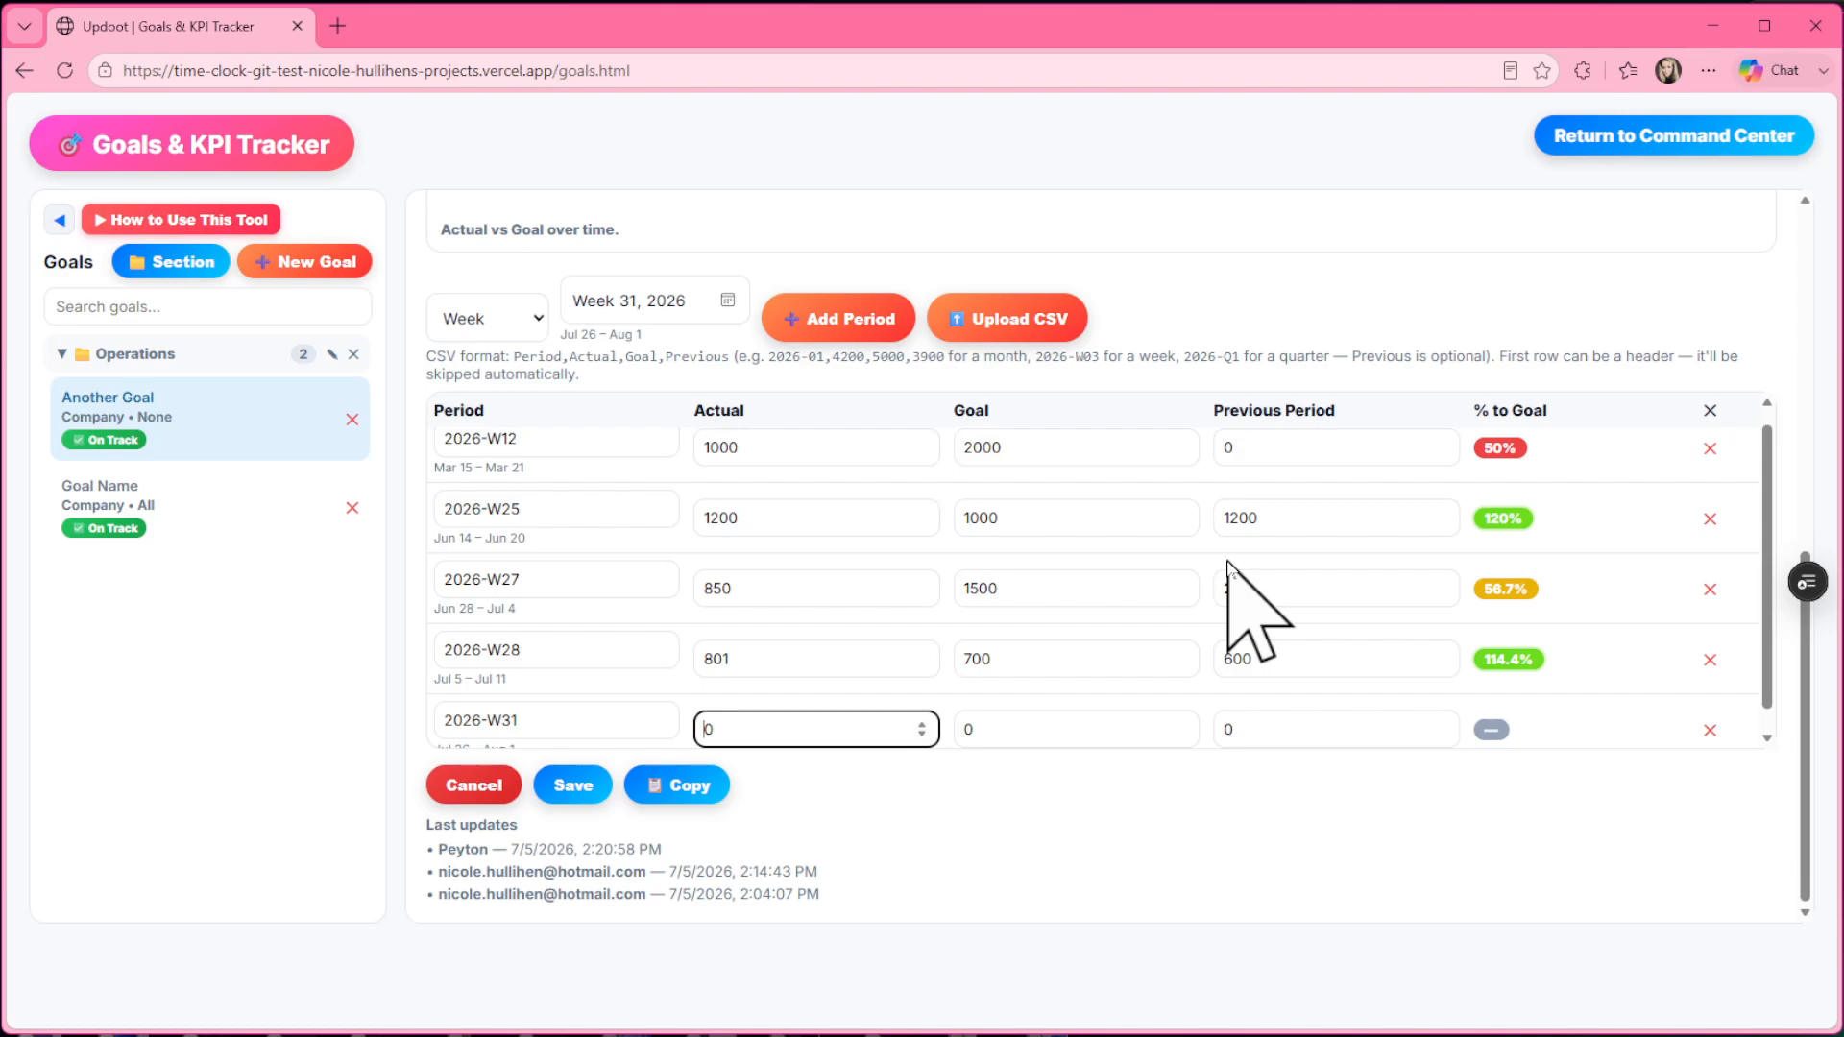
key("Tab")
type("1000")
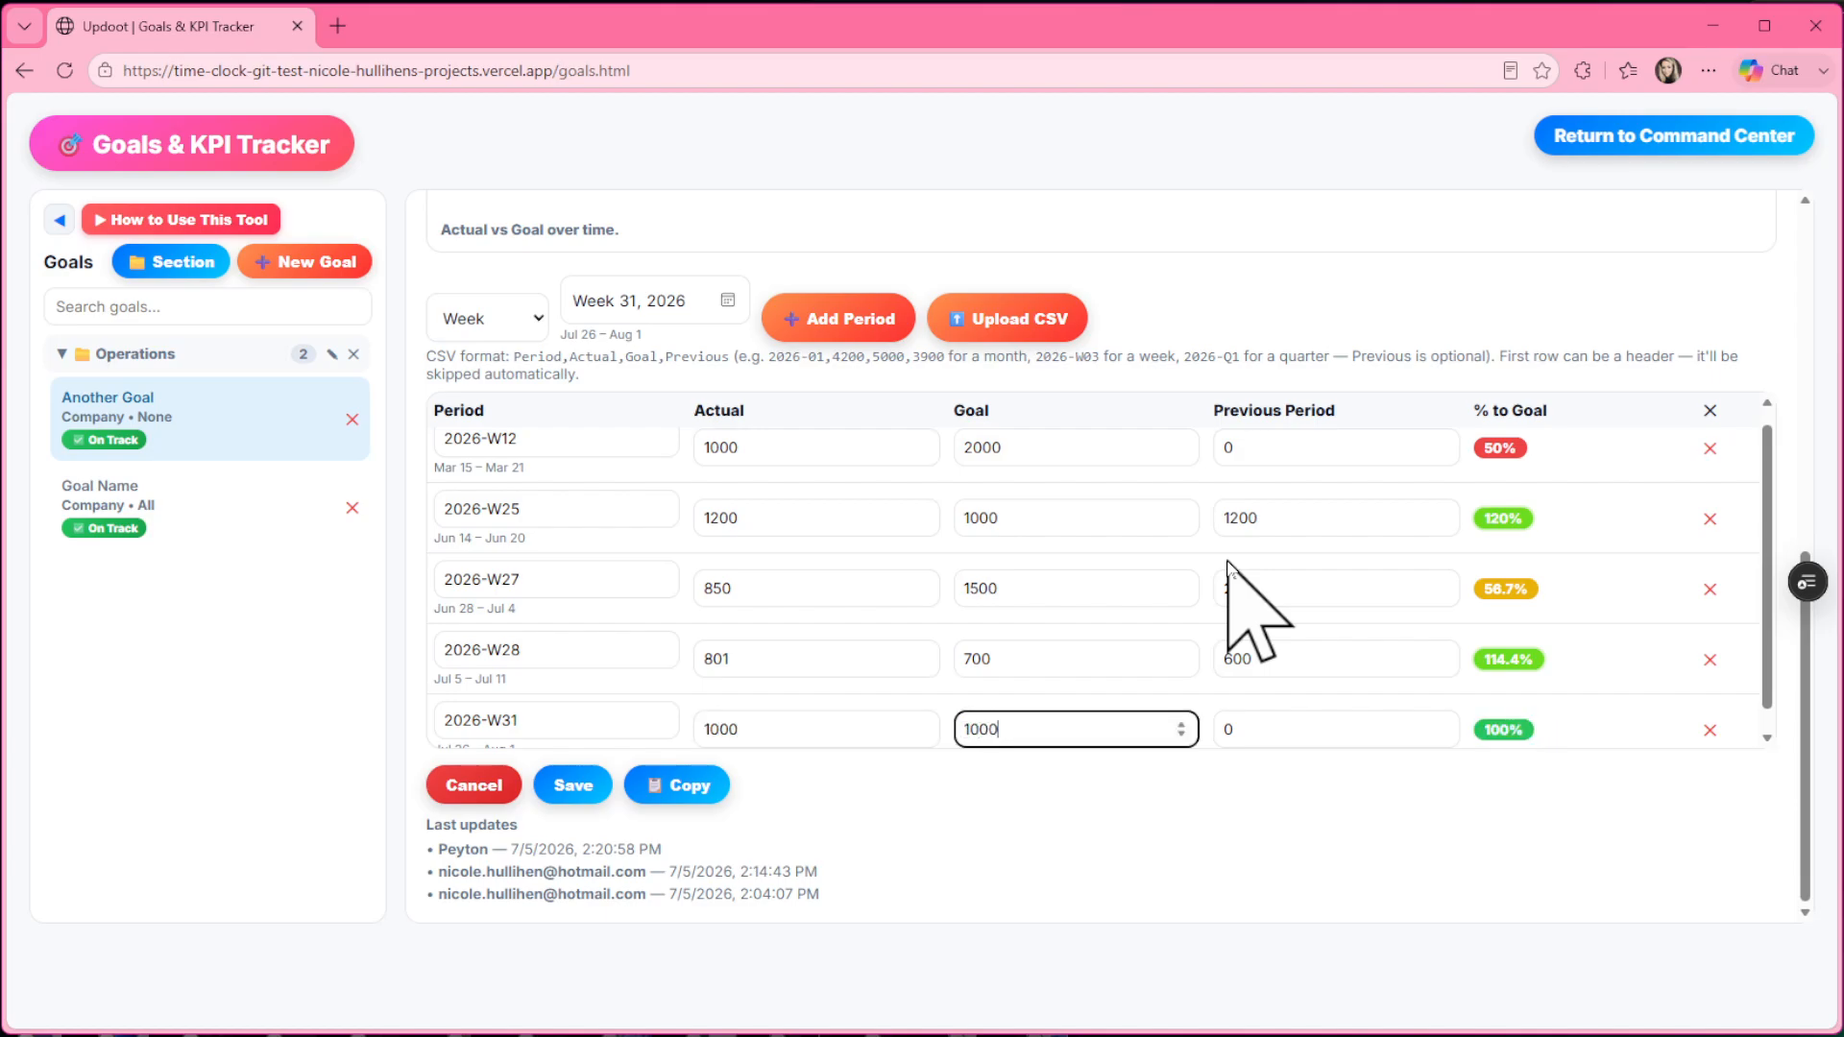
key("Tab")
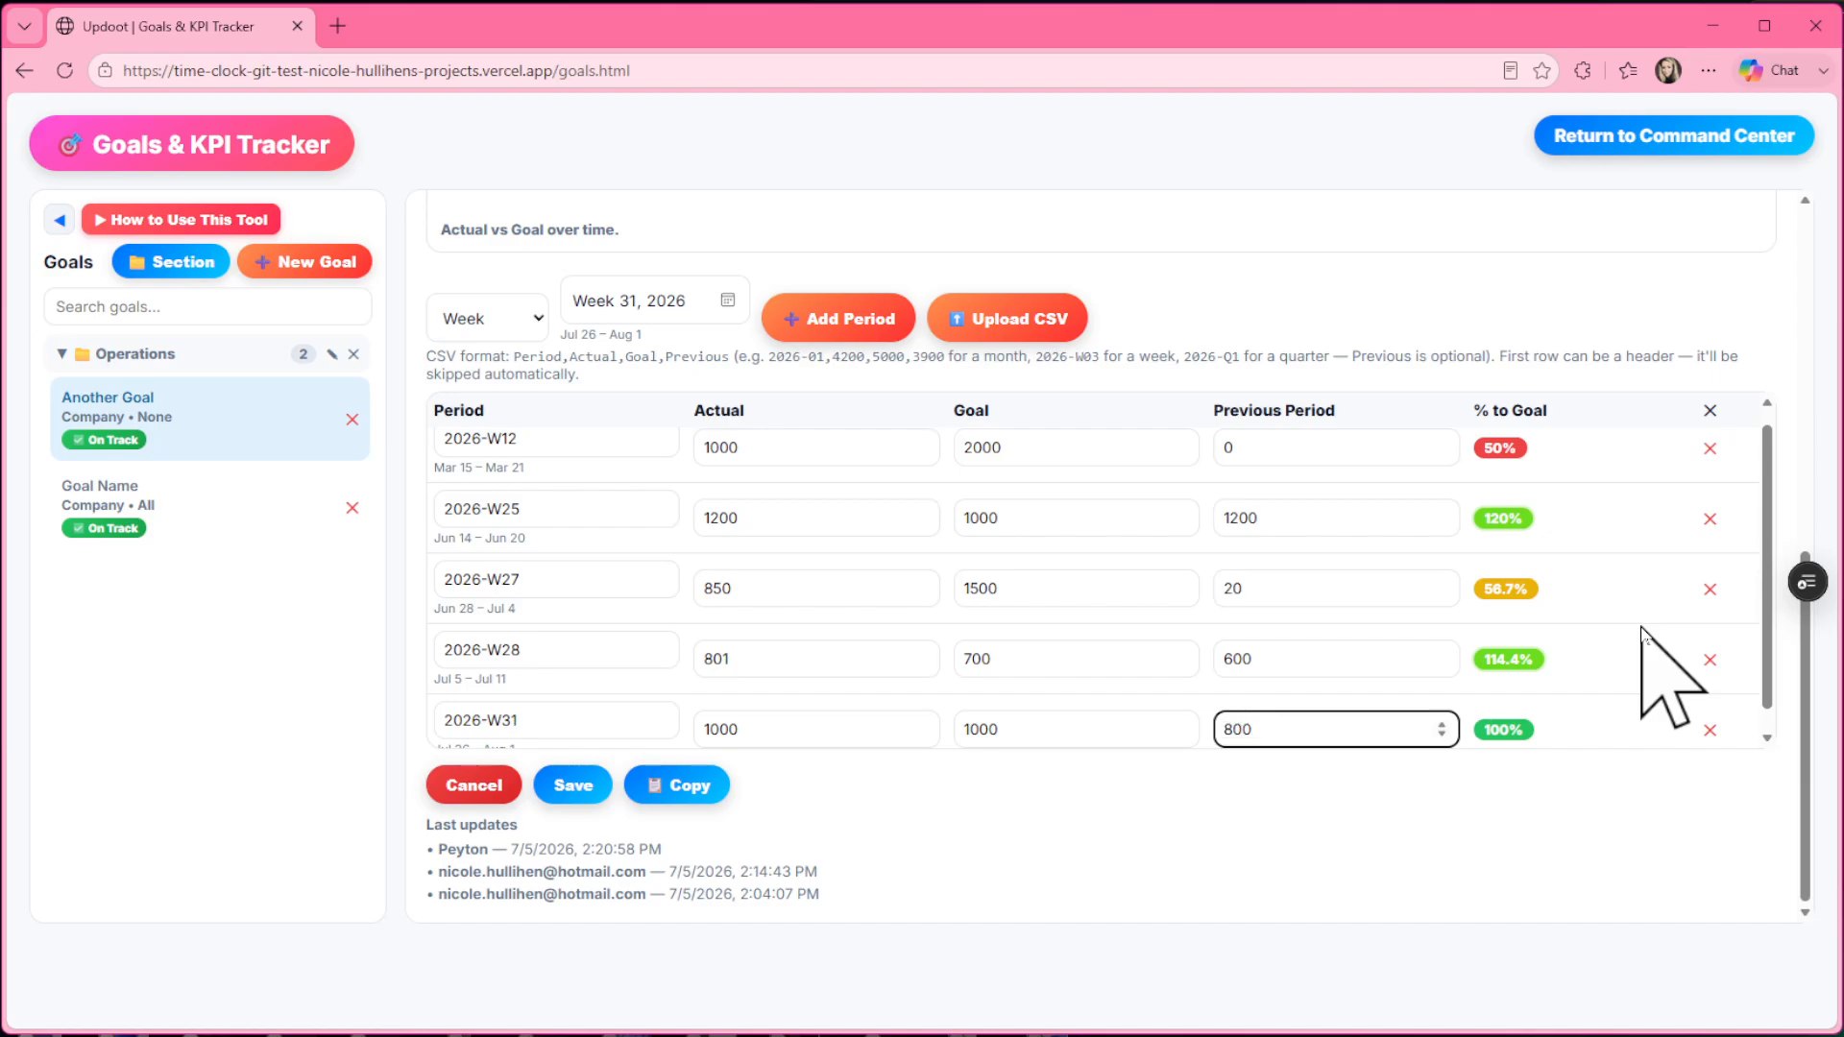
left_click(1582, 830)
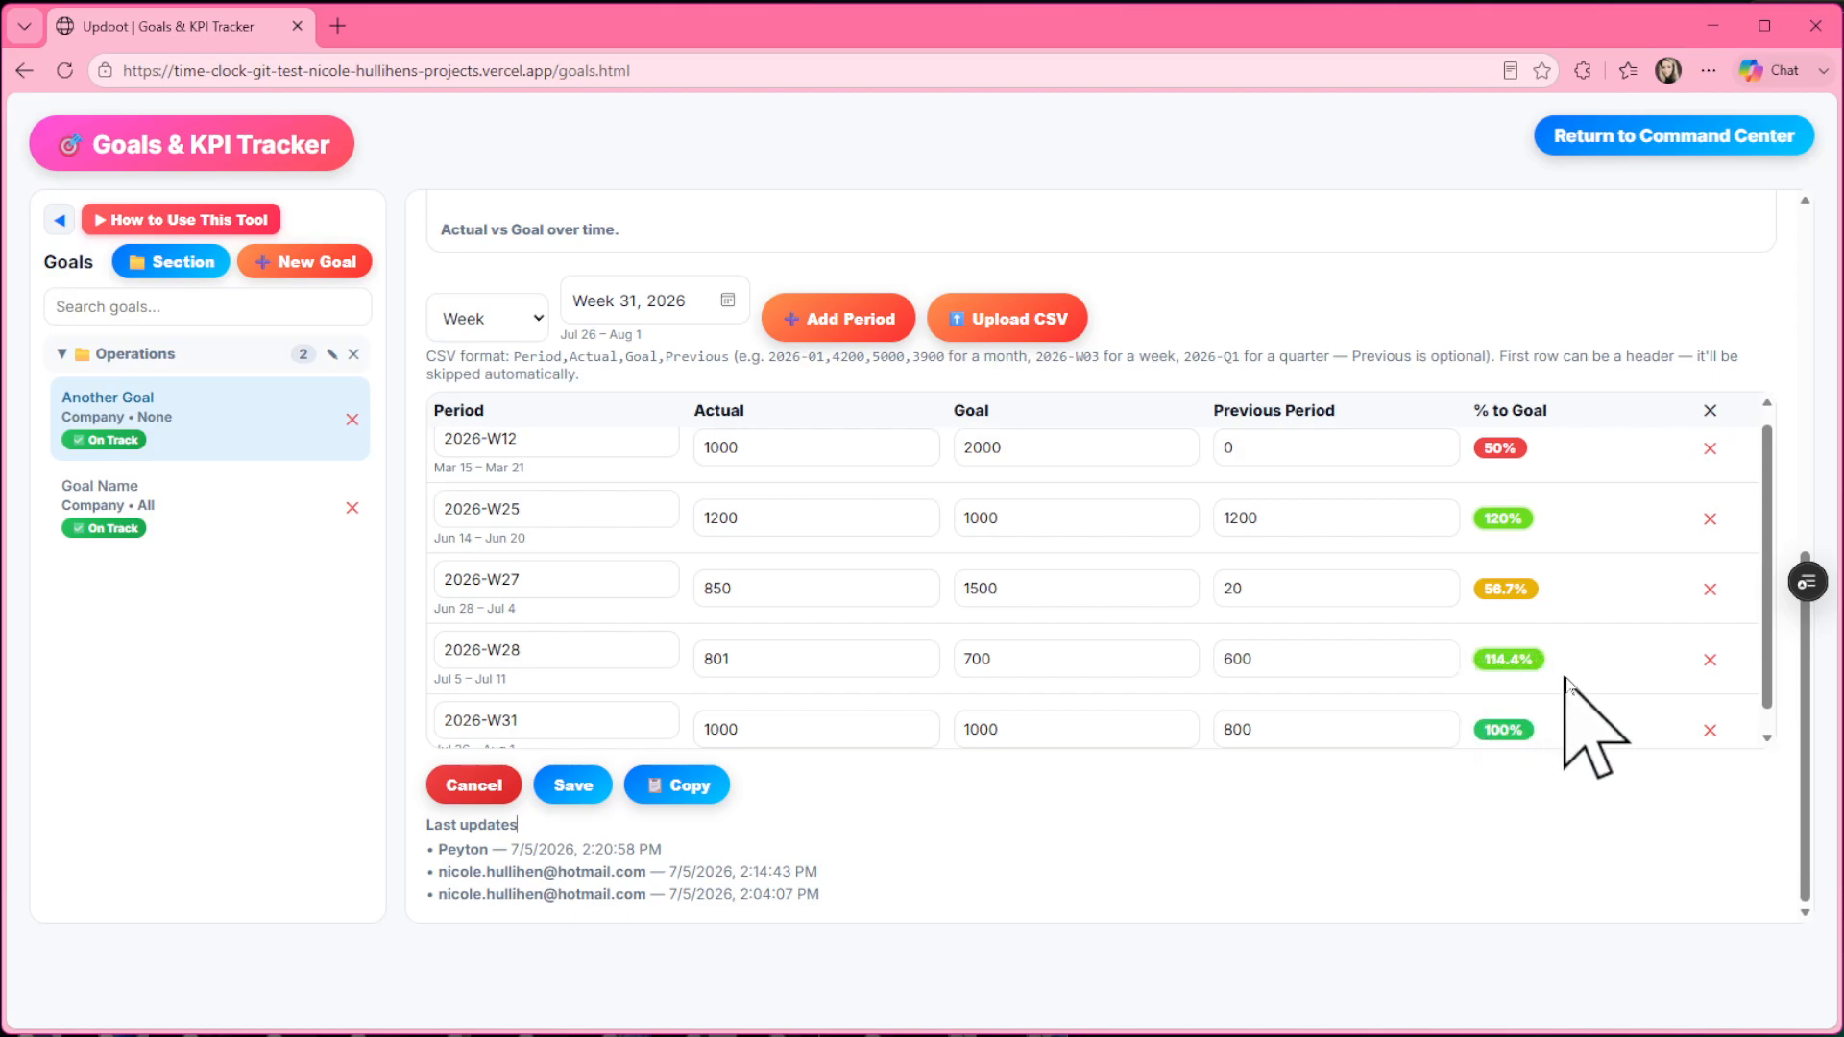
scroll(1575, 696, "down", 1)
left_click(574, 786)
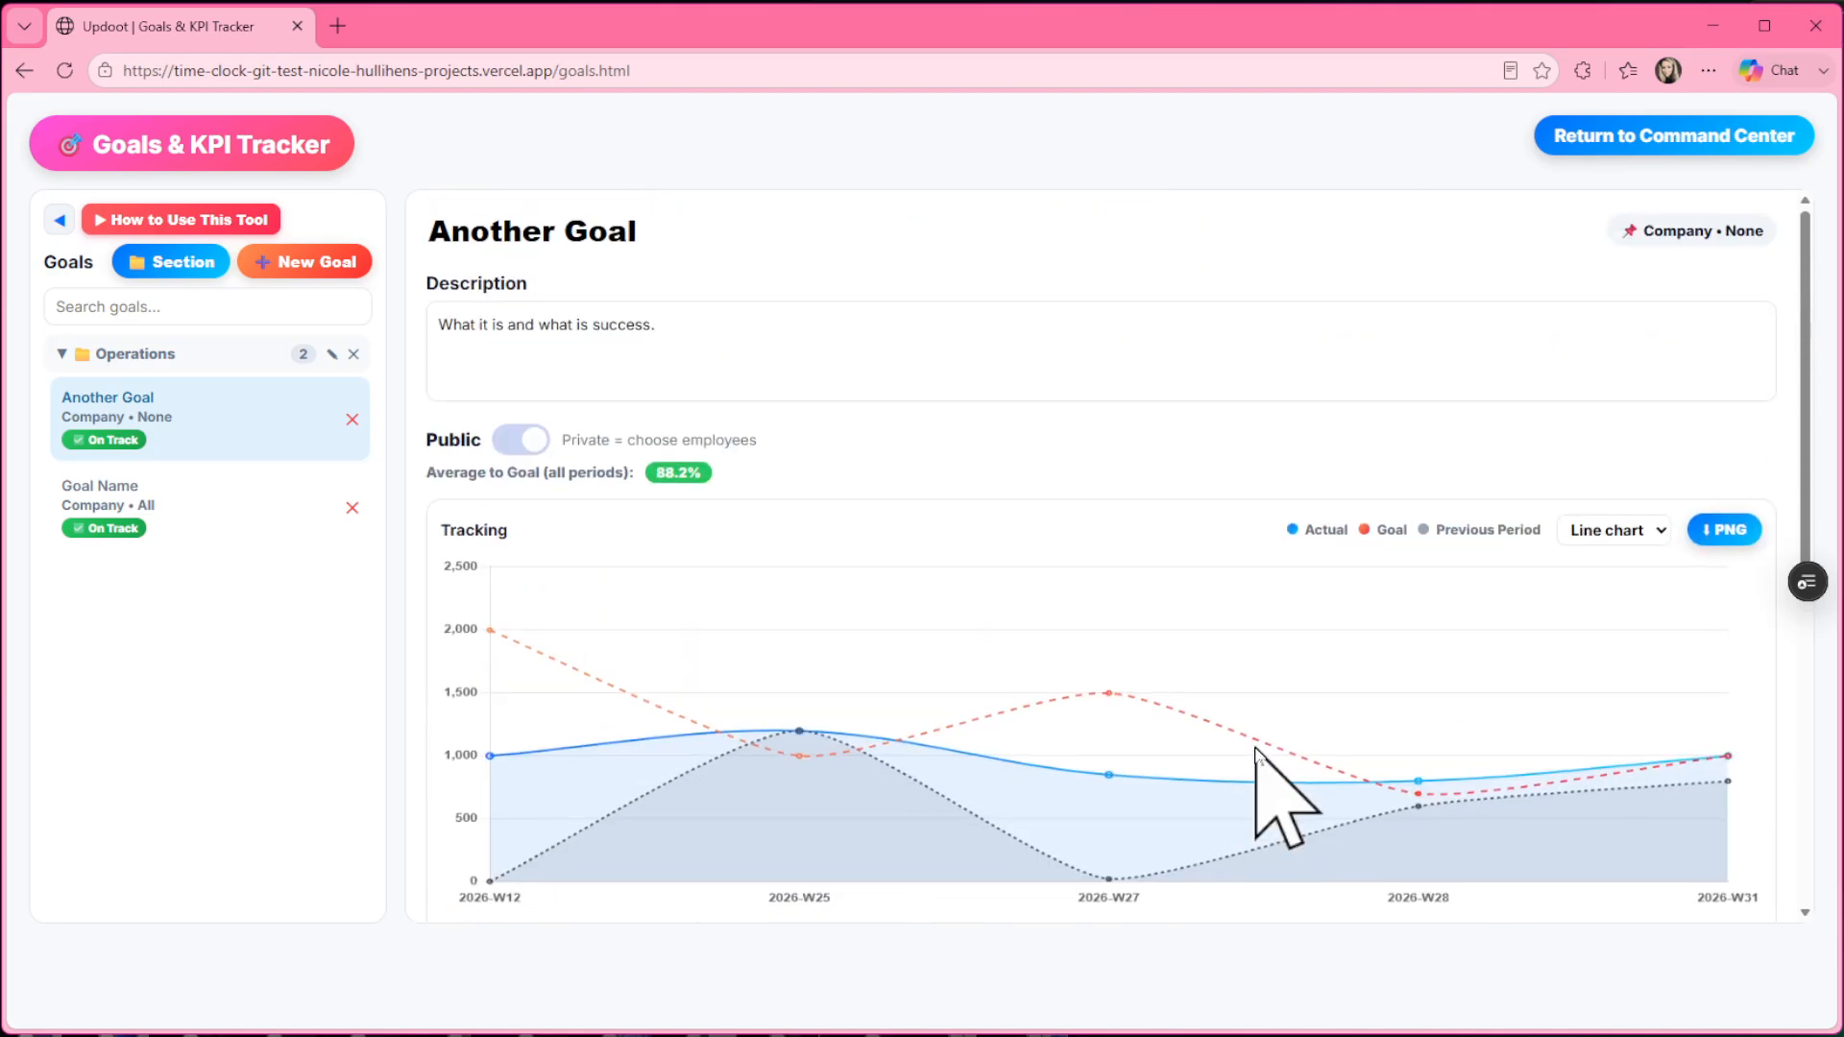
Change the goal's tracking chart from a line chart to a bar chart.
scroll(1338, 823, "down", 3)
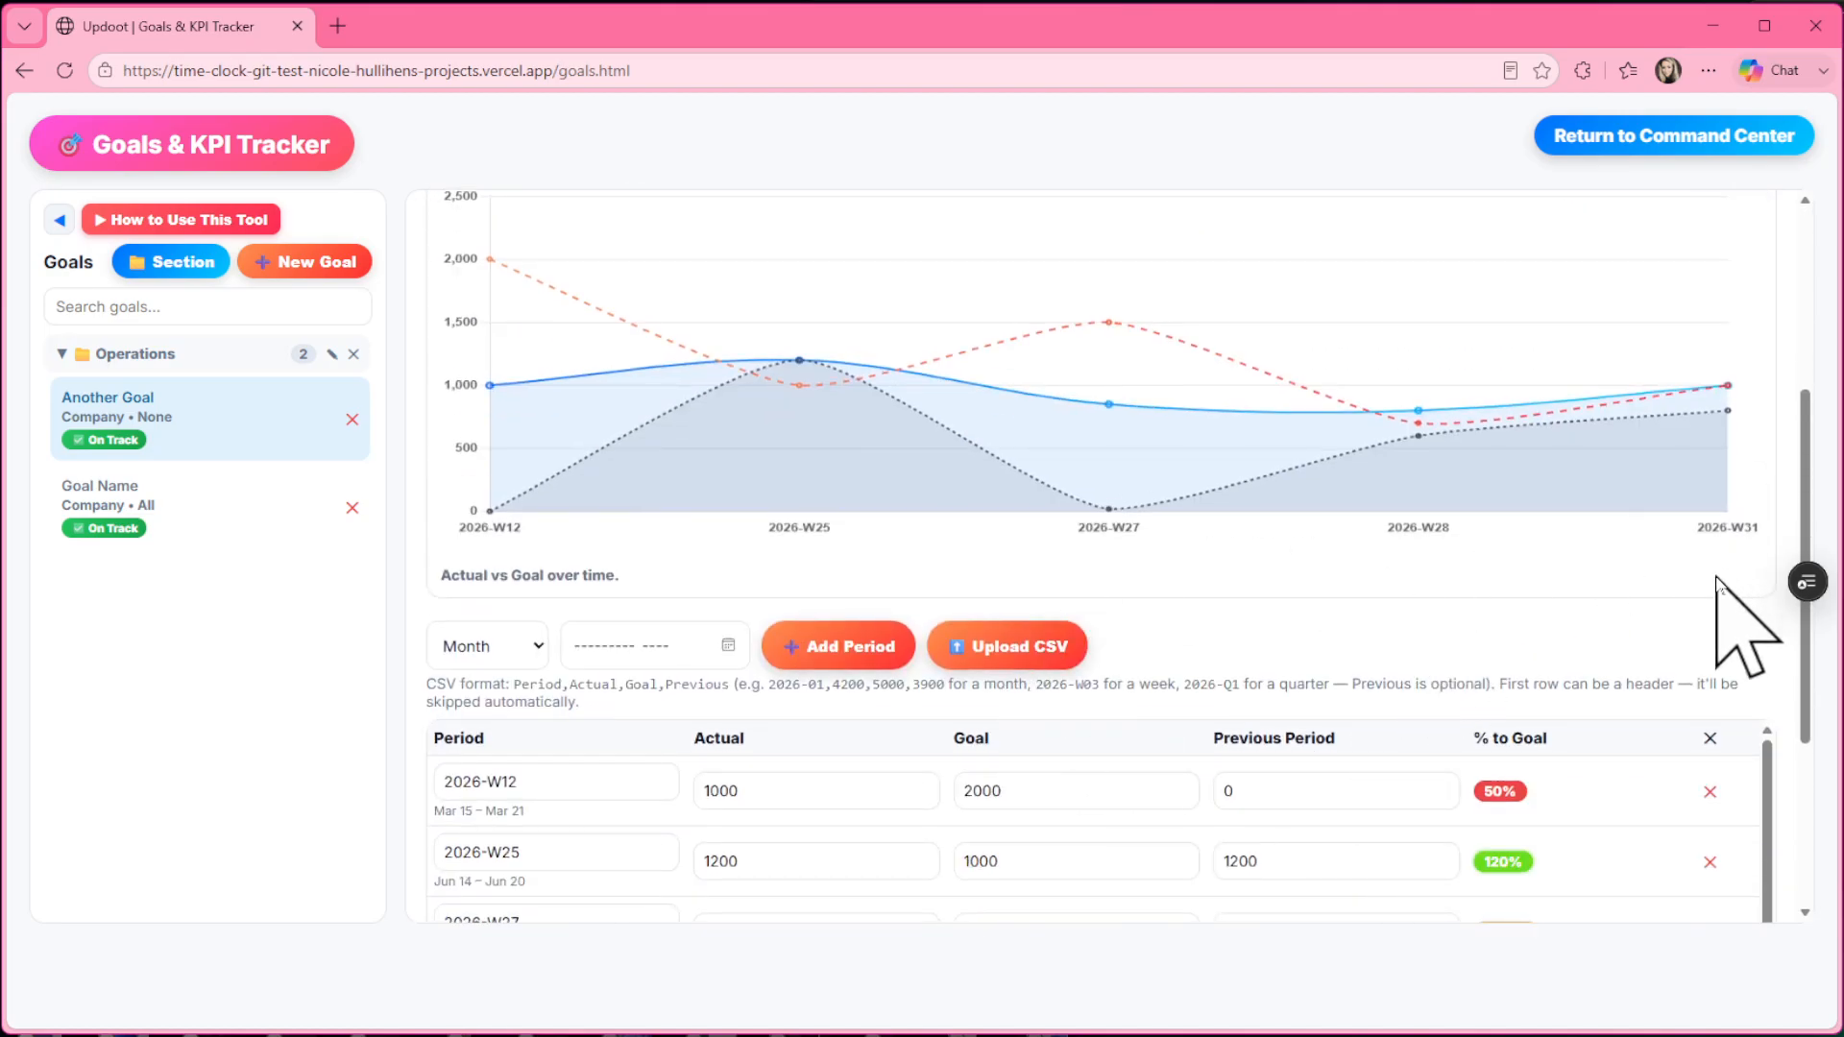
scroll(1719, 585, "up", 4)
left_click(1638, 534)
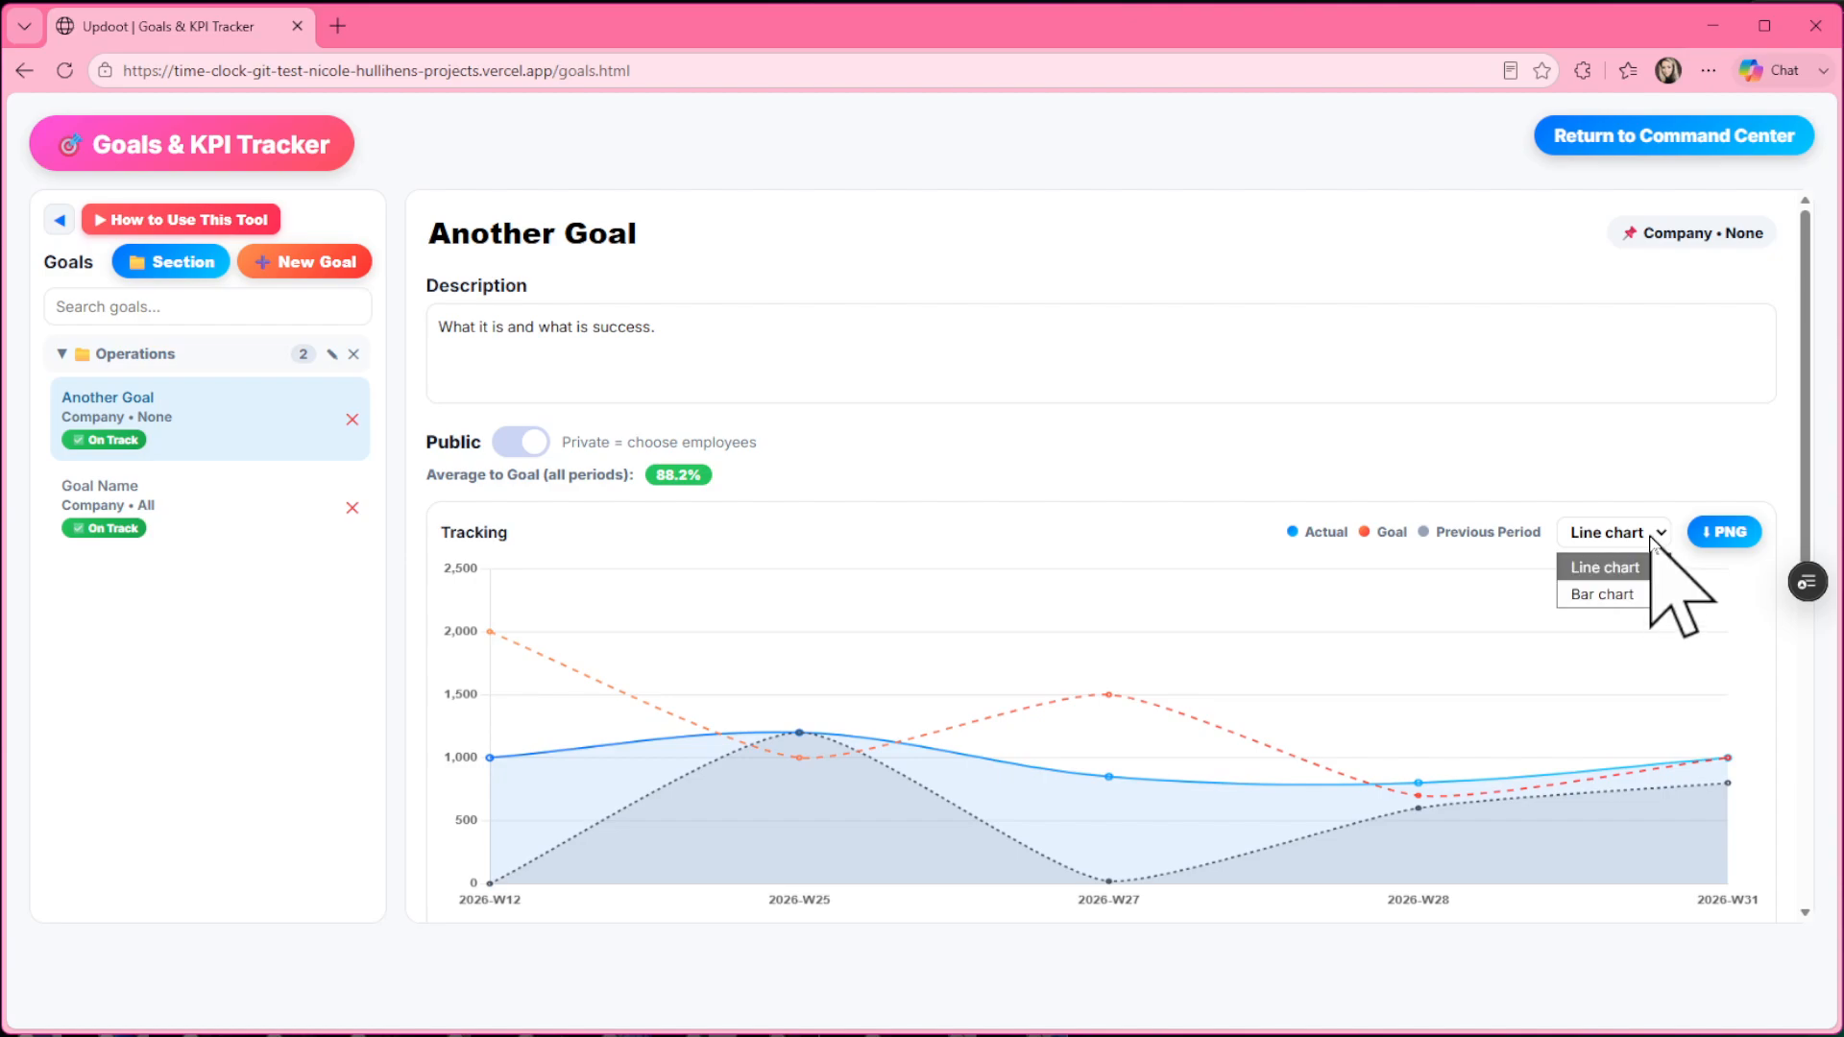
left_click(1613, 594)
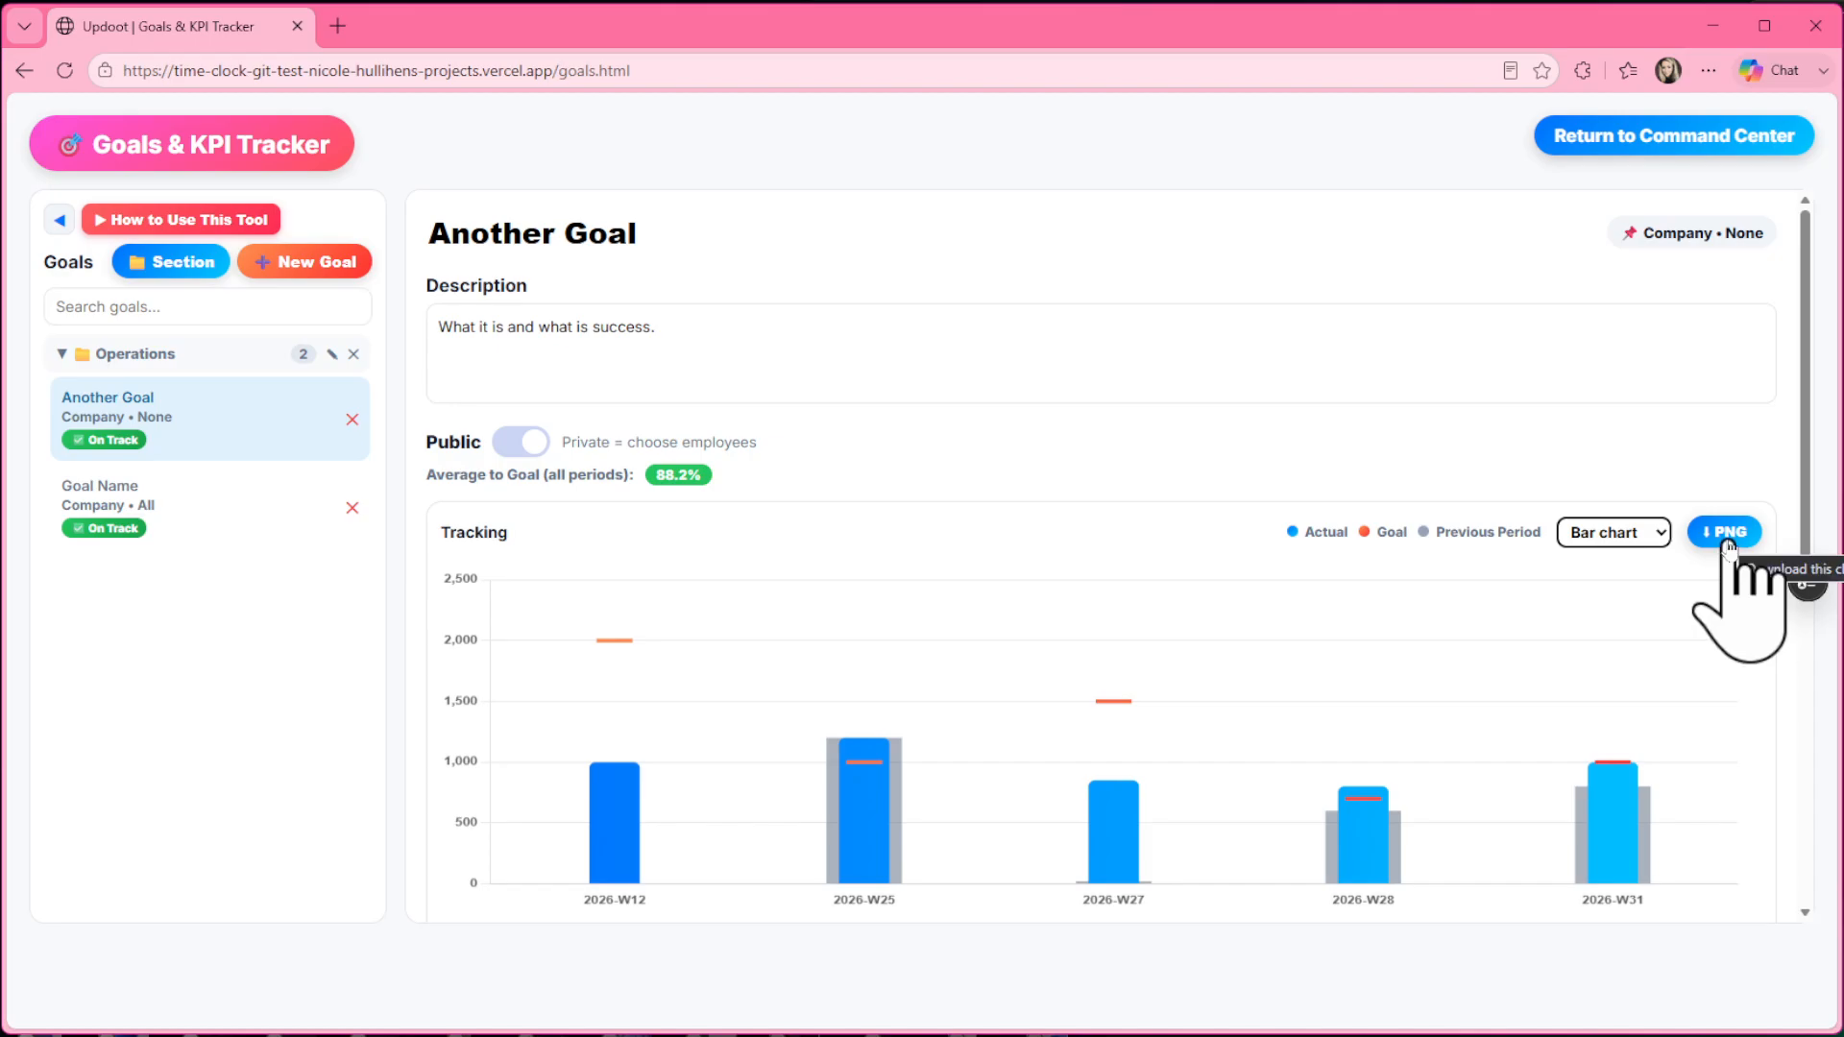
Examine the period table with its percent-to-goal values, the last updates and the bar chart of the goal.
scroll(1753, 615, "down", 4)
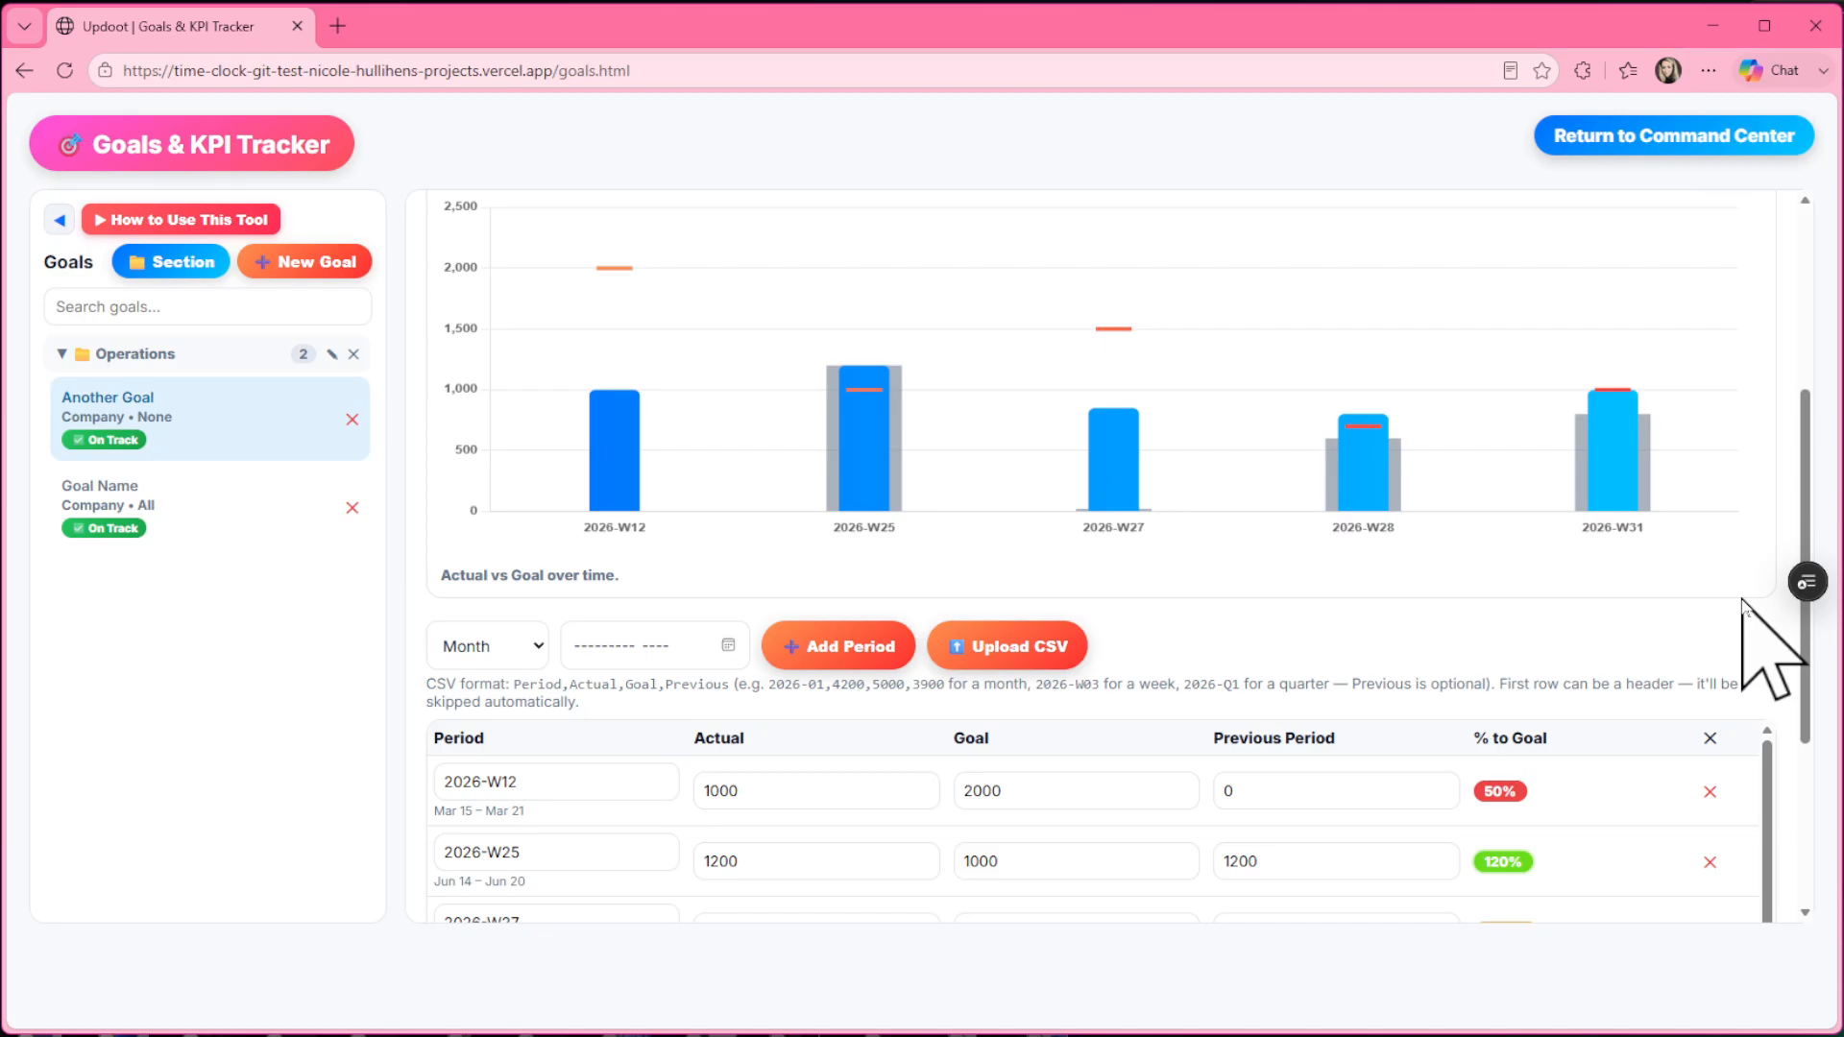
scroll(1743, 601, "down", 3)
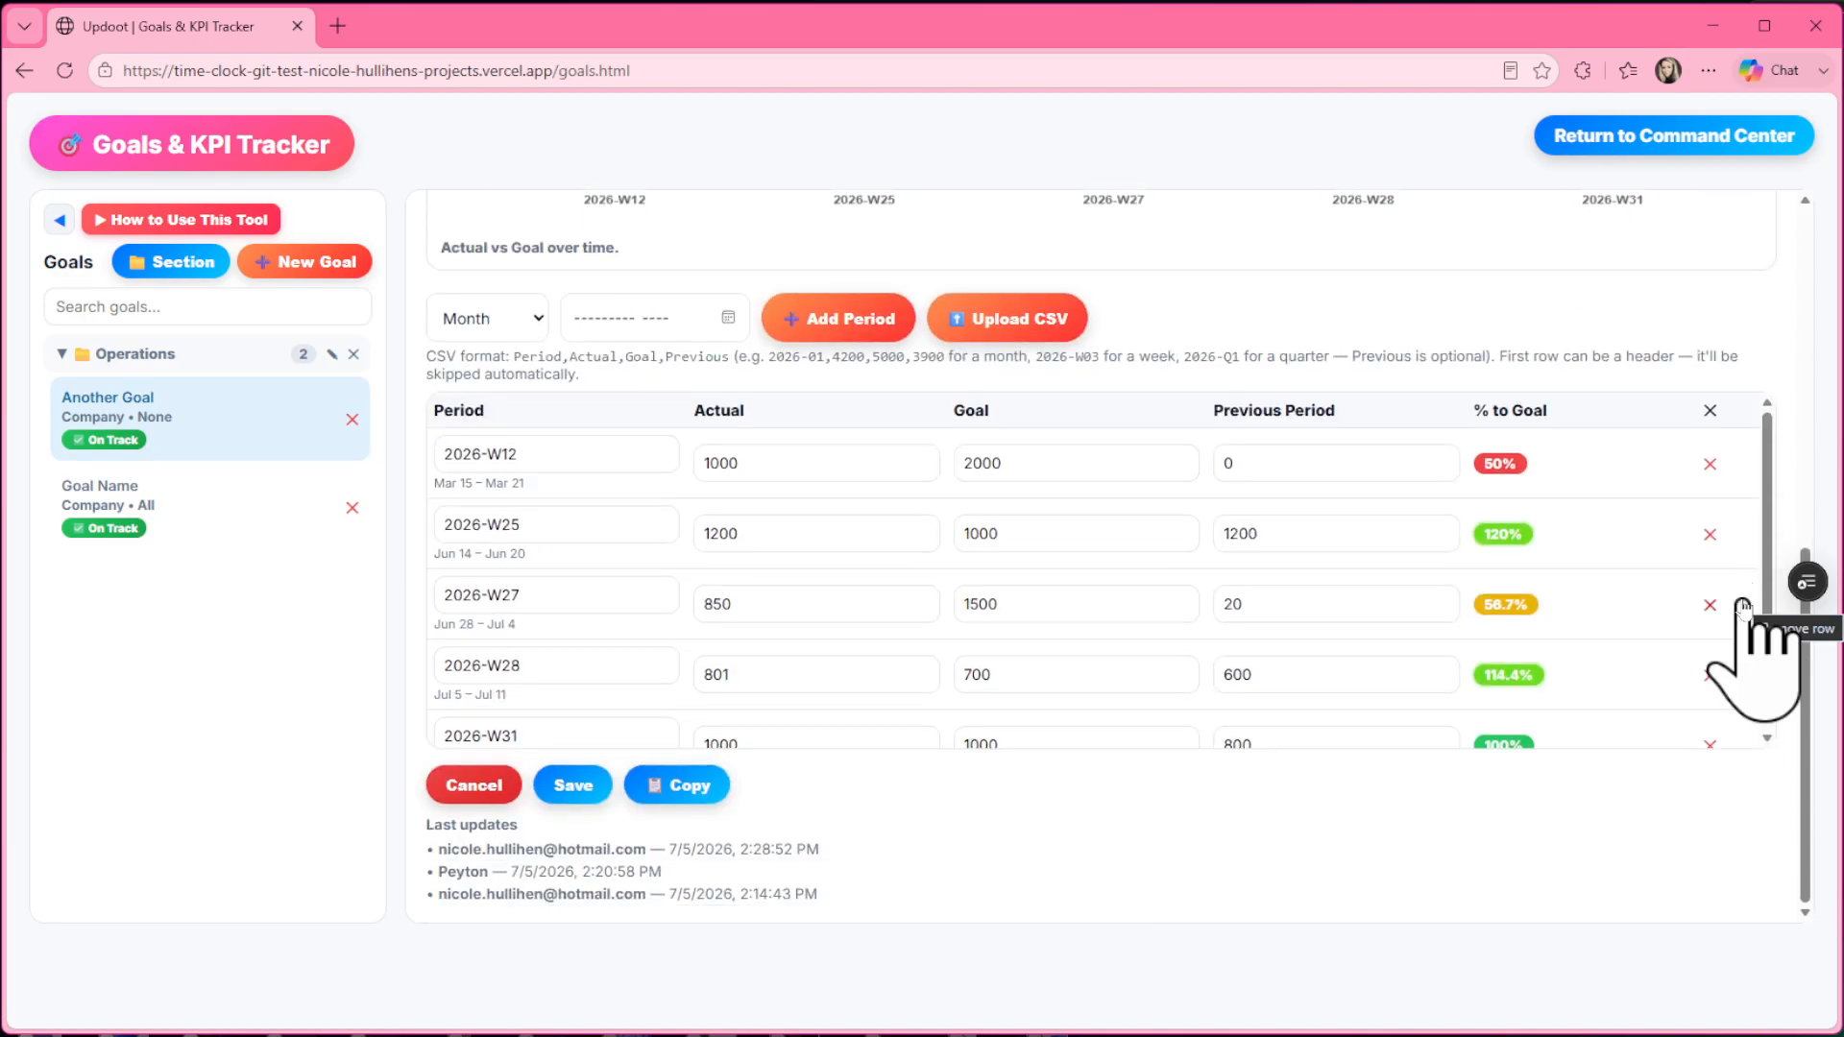
scroll(1743, 605, "down", 1)
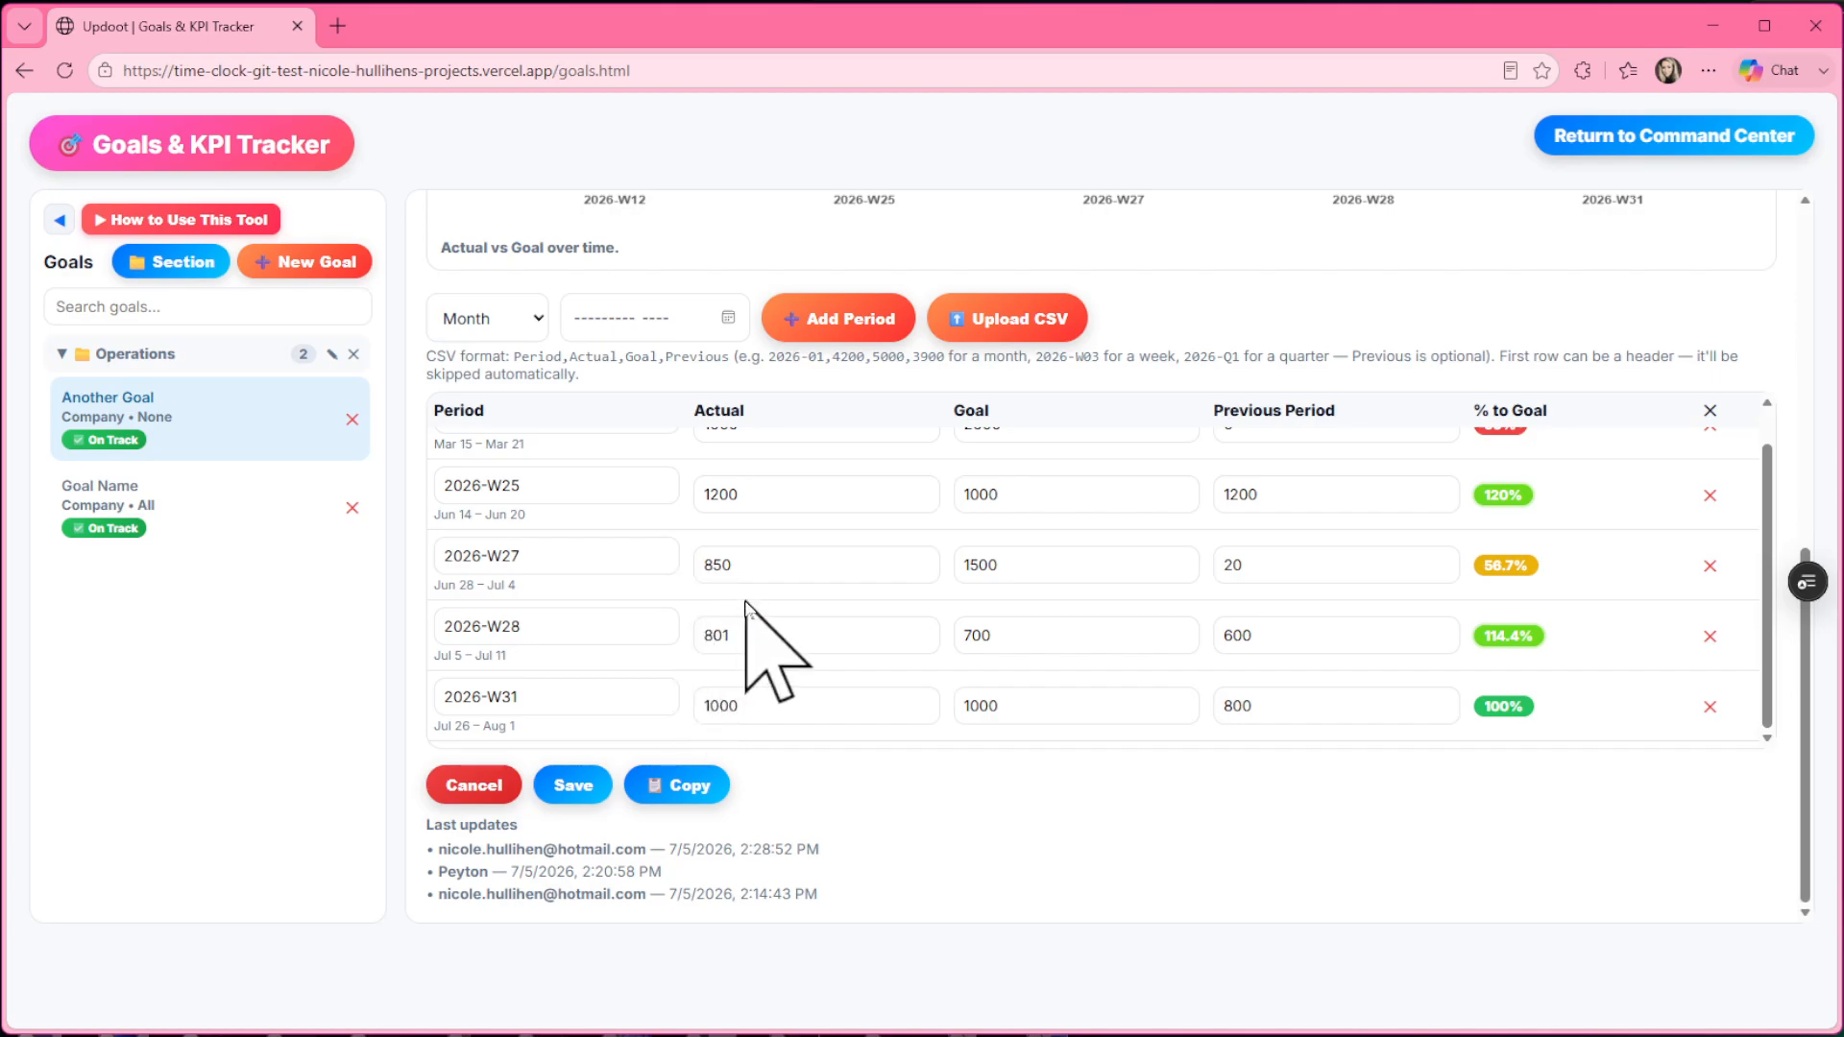
scroll(1202, 672, "up", 1)
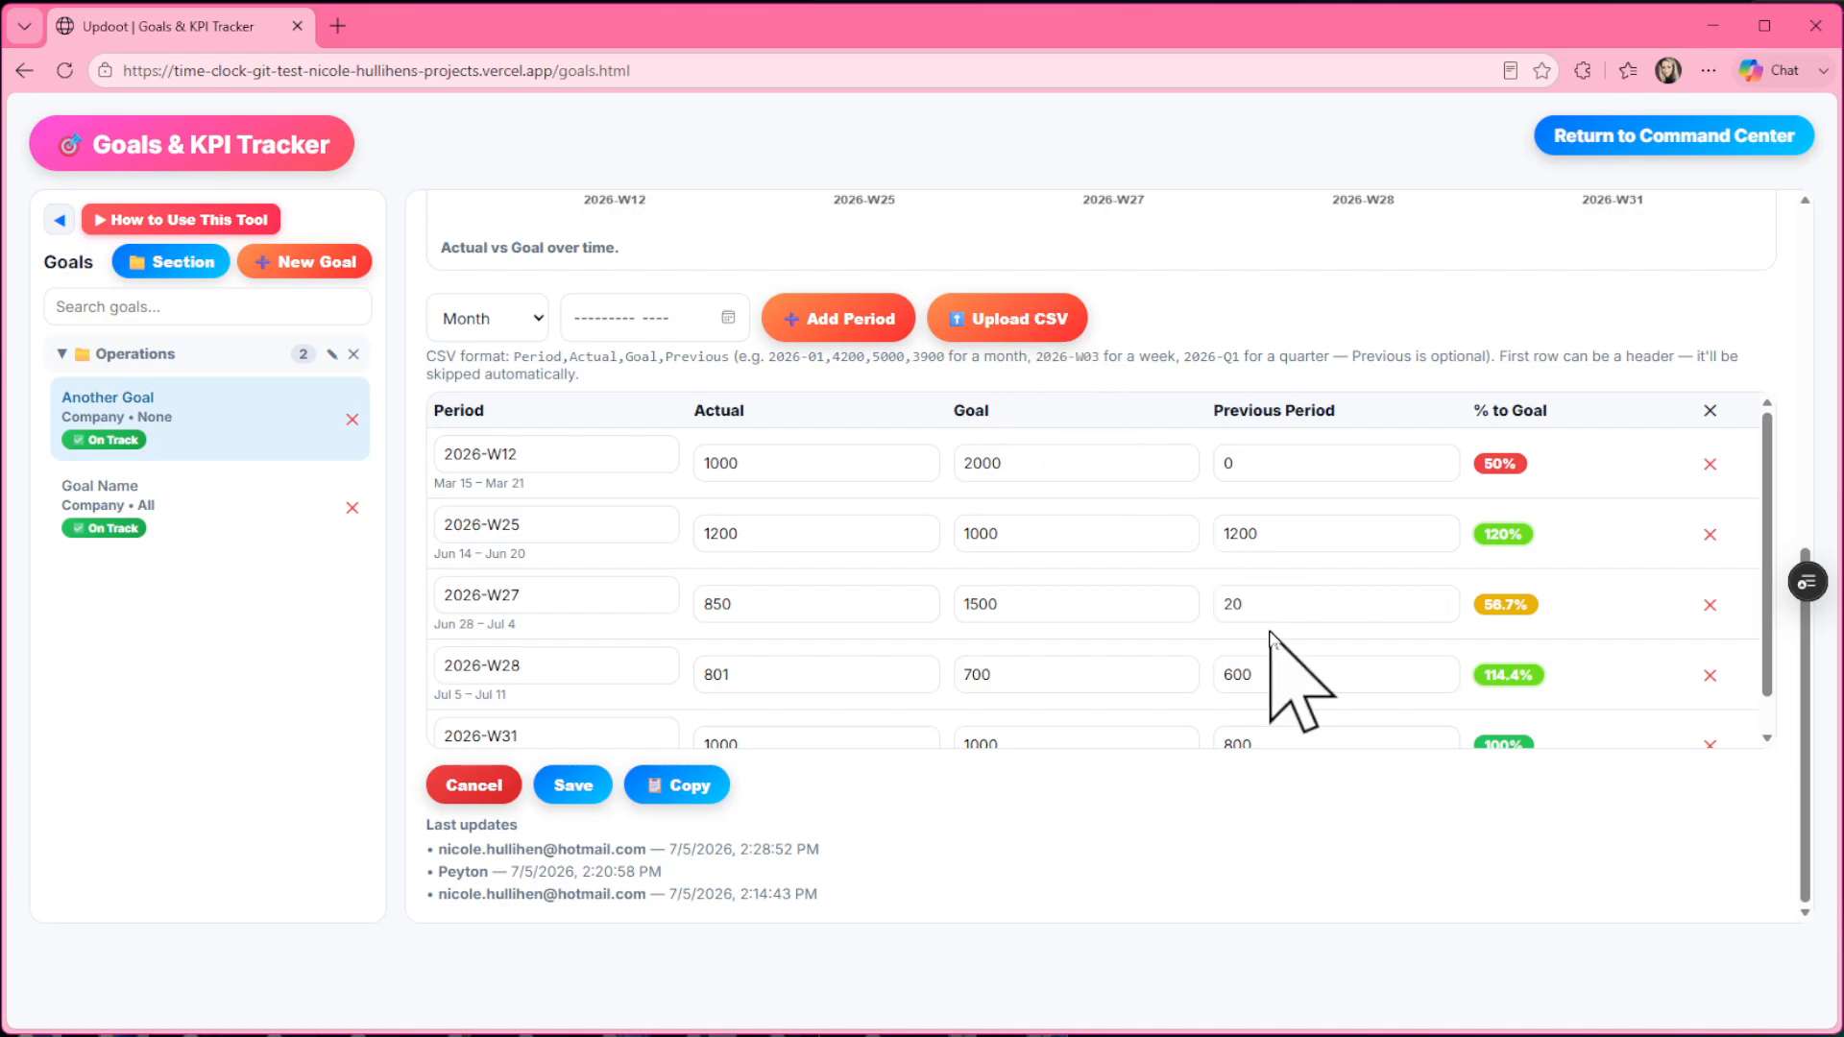
scroll(1330, 656, "up", 2)
scroll(1330, 656, "up", 1)
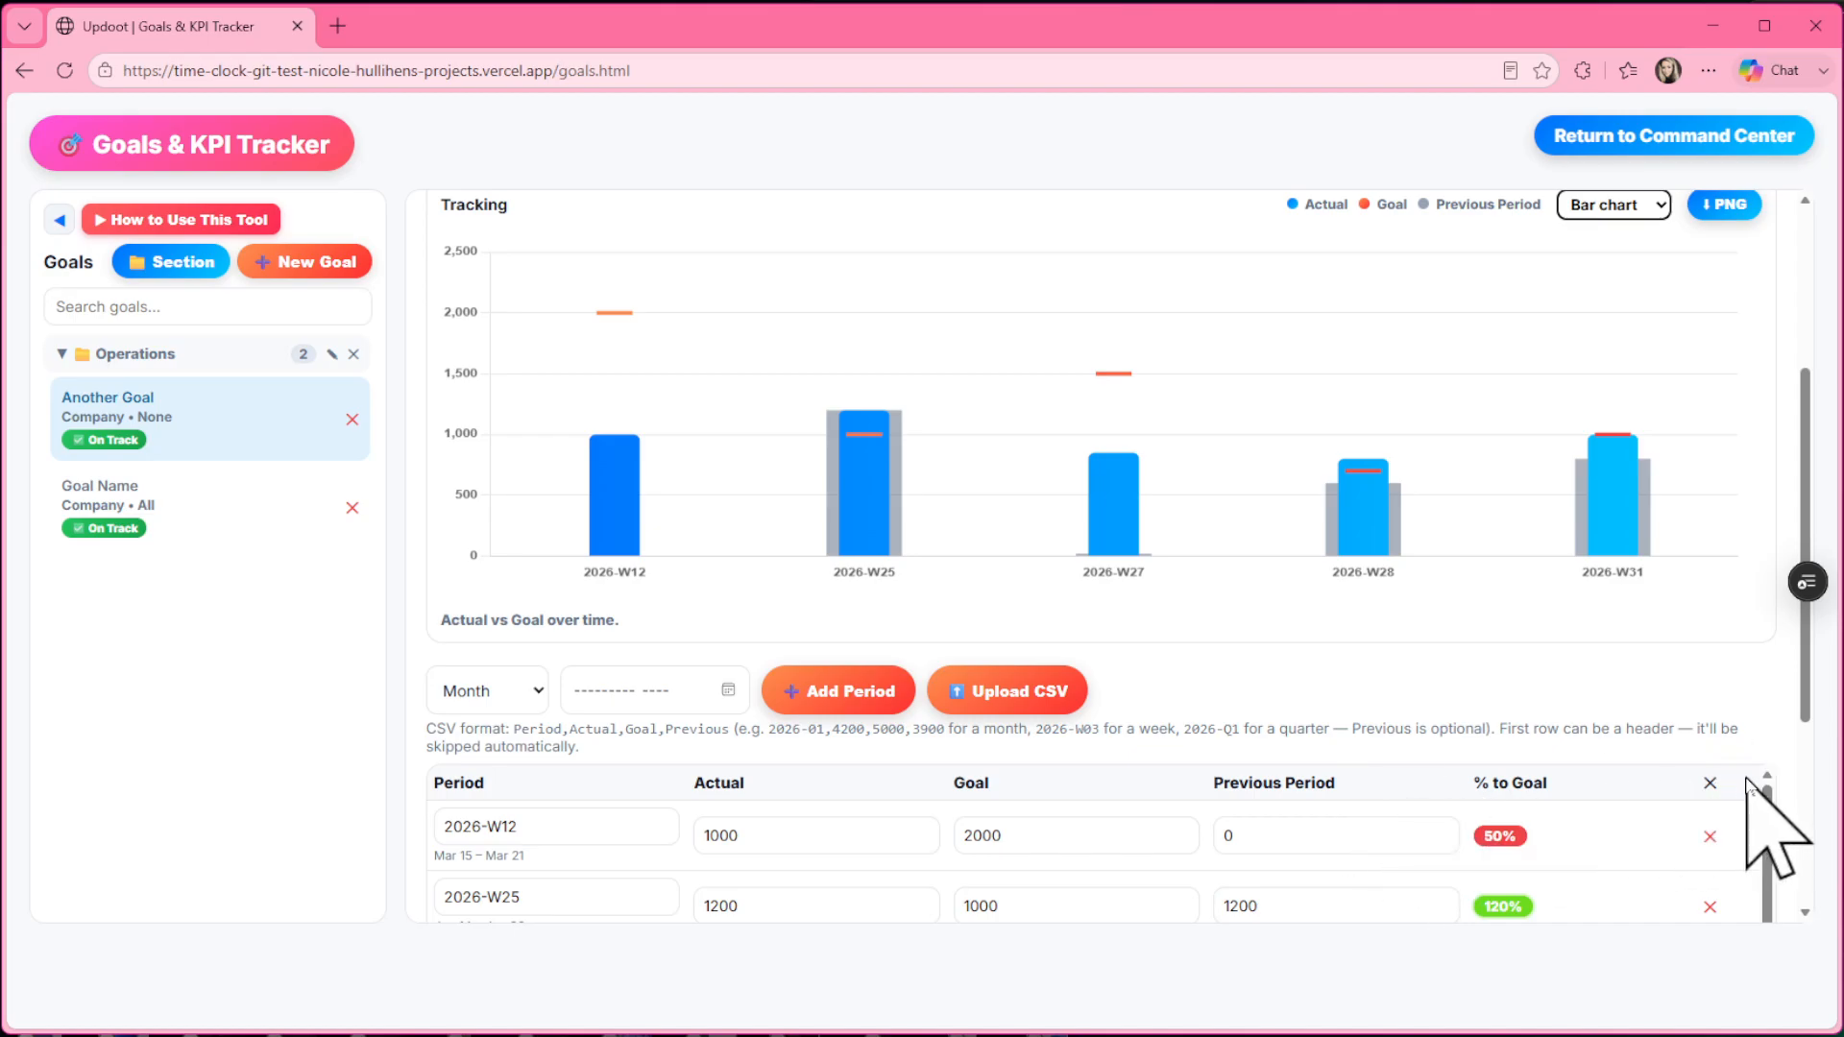
scroll(1746, 780, "down", 1)
scroll(1746, 780, "down", 4)
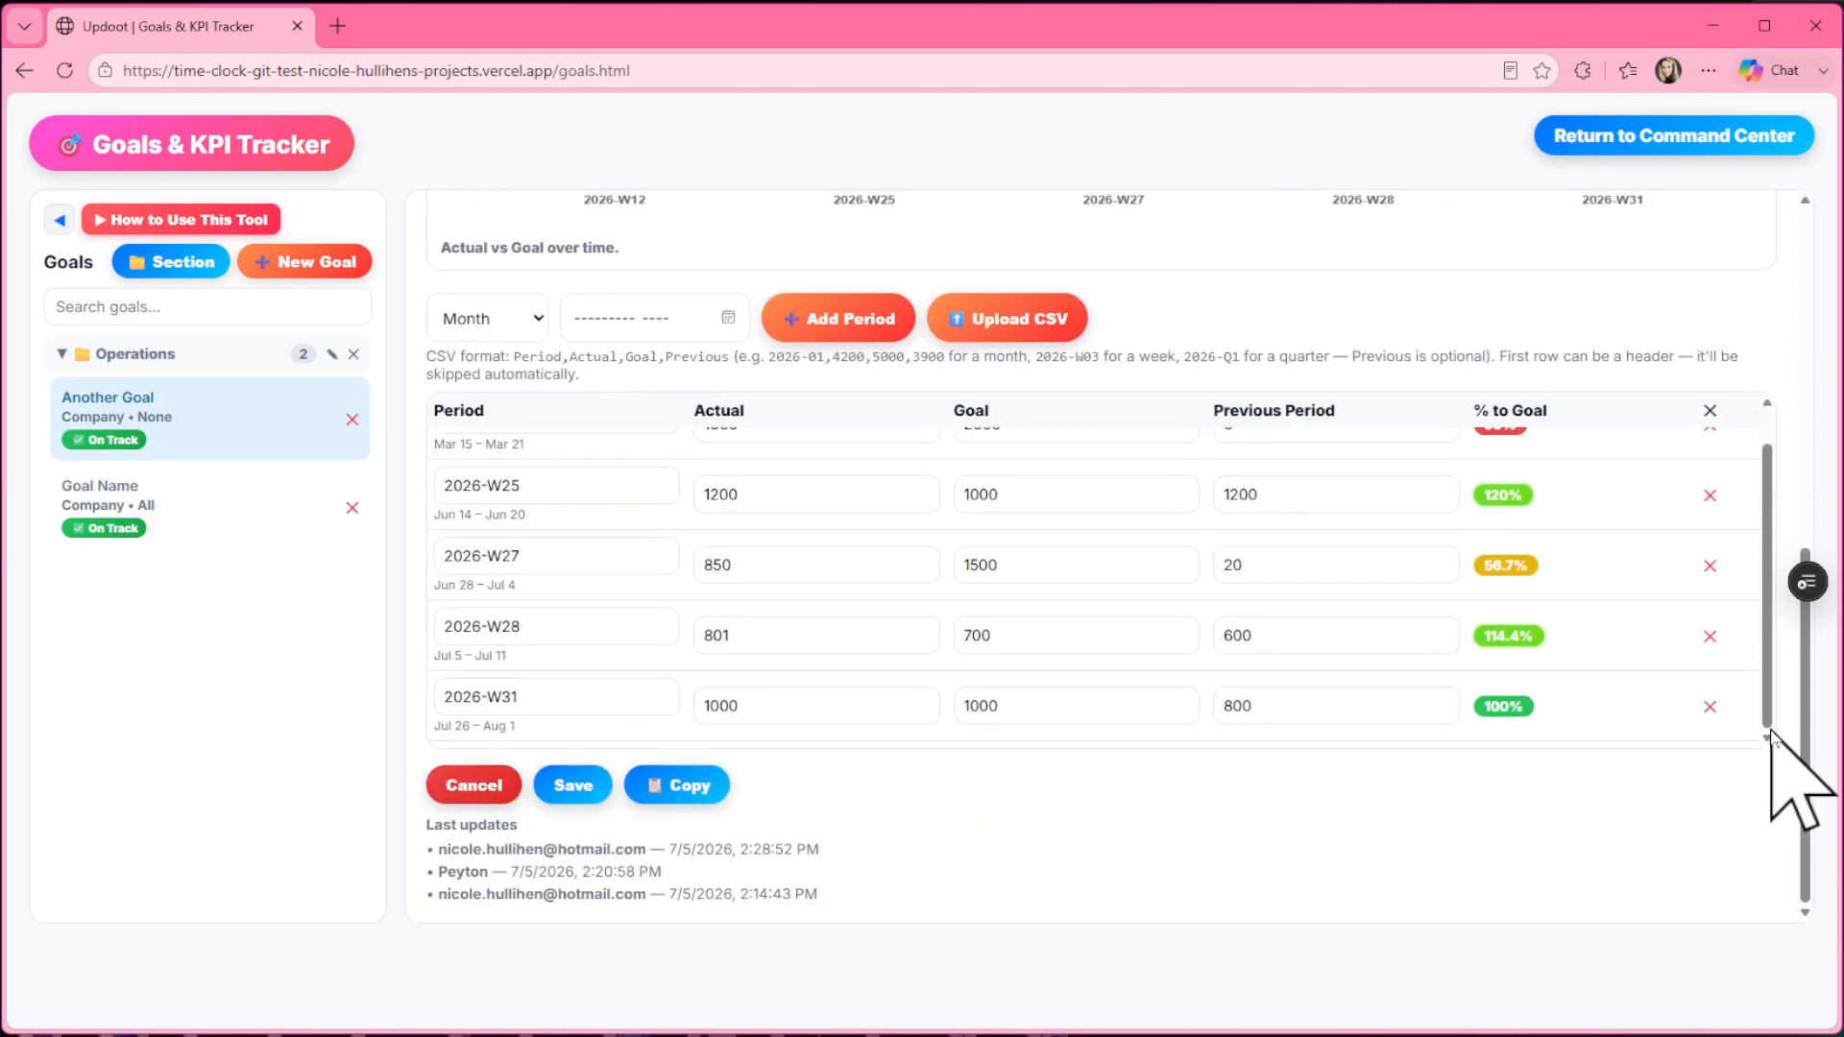
Download the bar chart as a PNG, open another_goal_chart (1).png and shrink the viewer window to show the whole chart.
scroll(1719, 888, "up", 7)
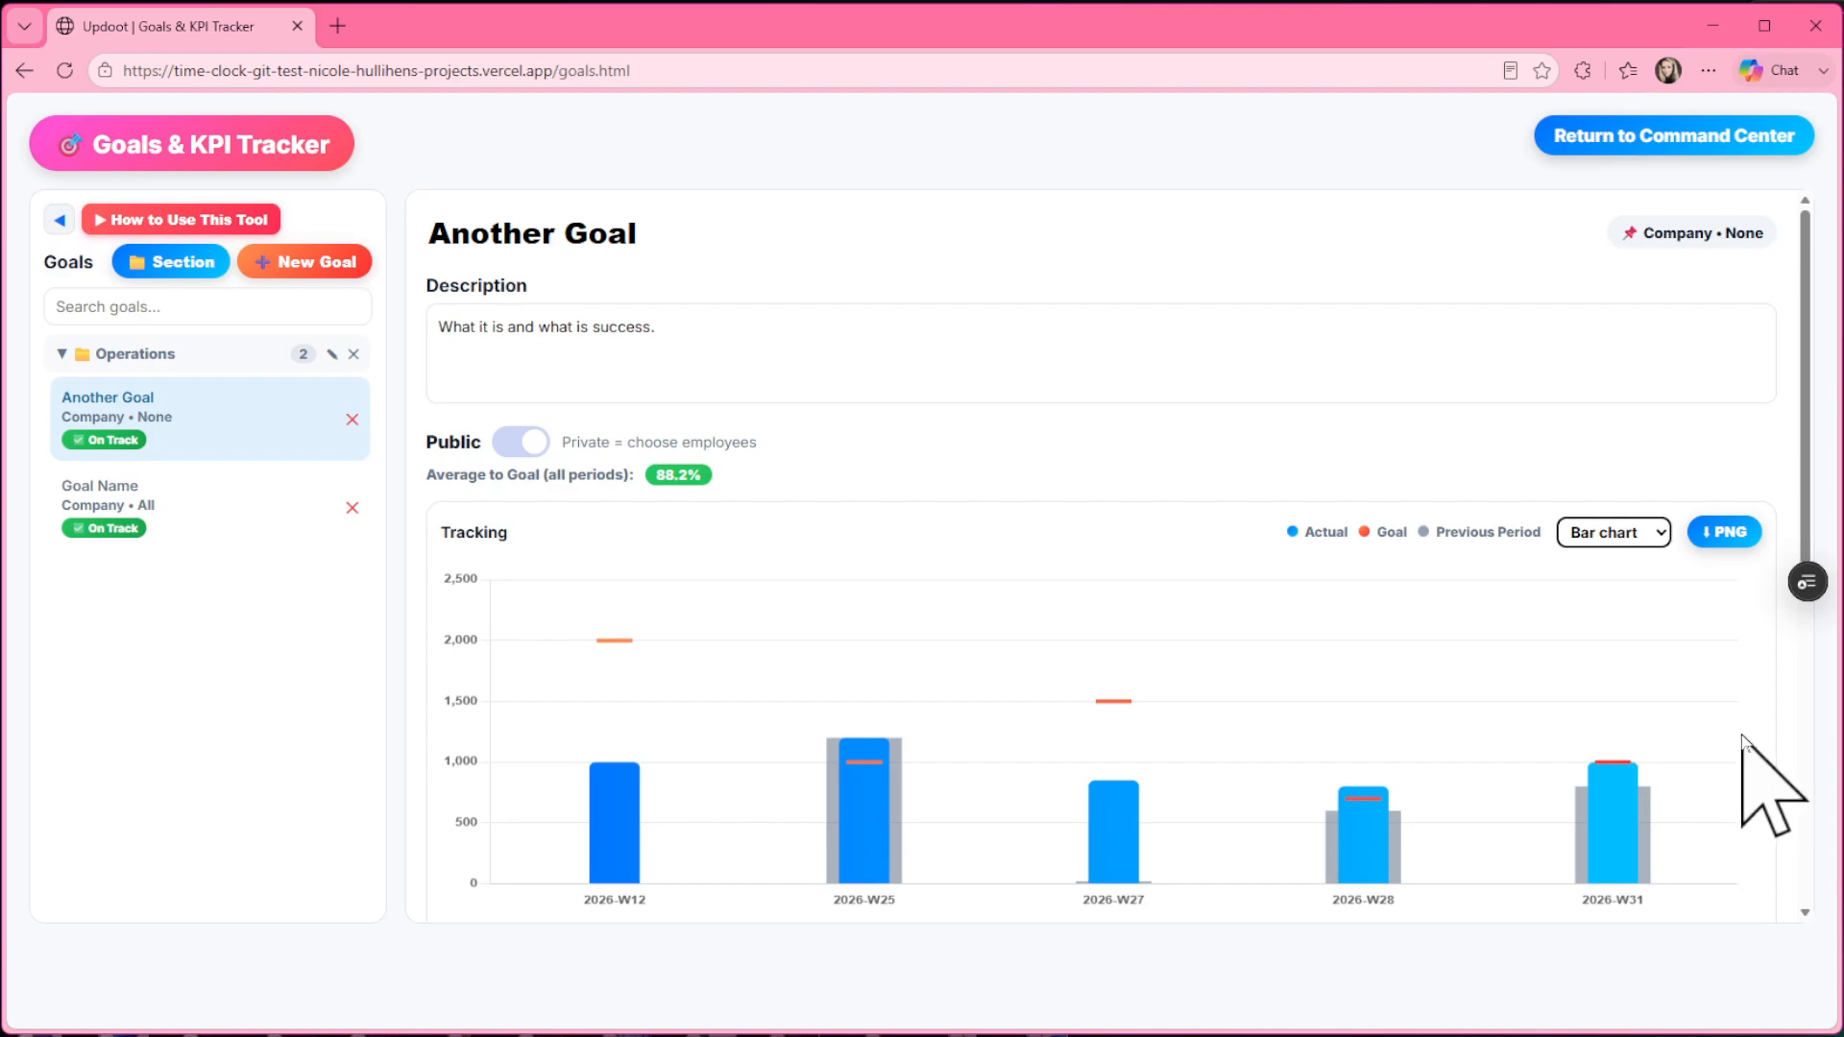
left_click(1734, 534)
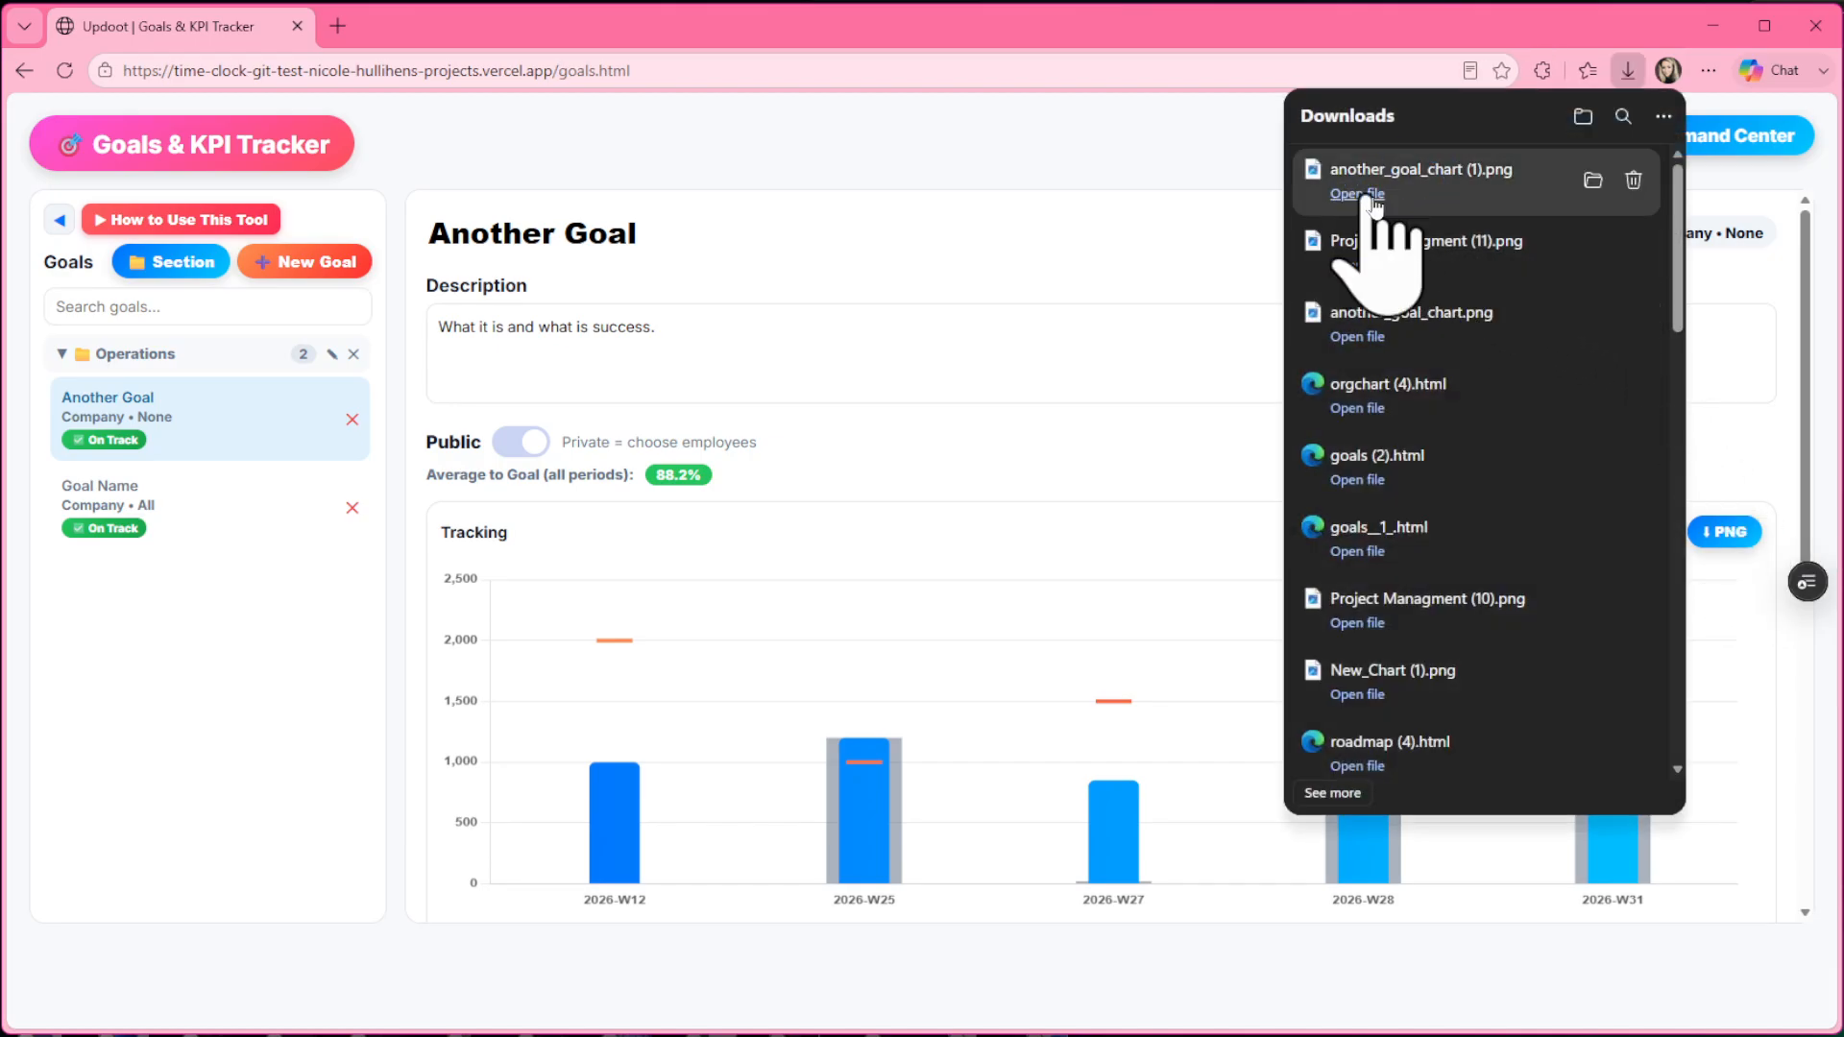
left_click(1373, 195)
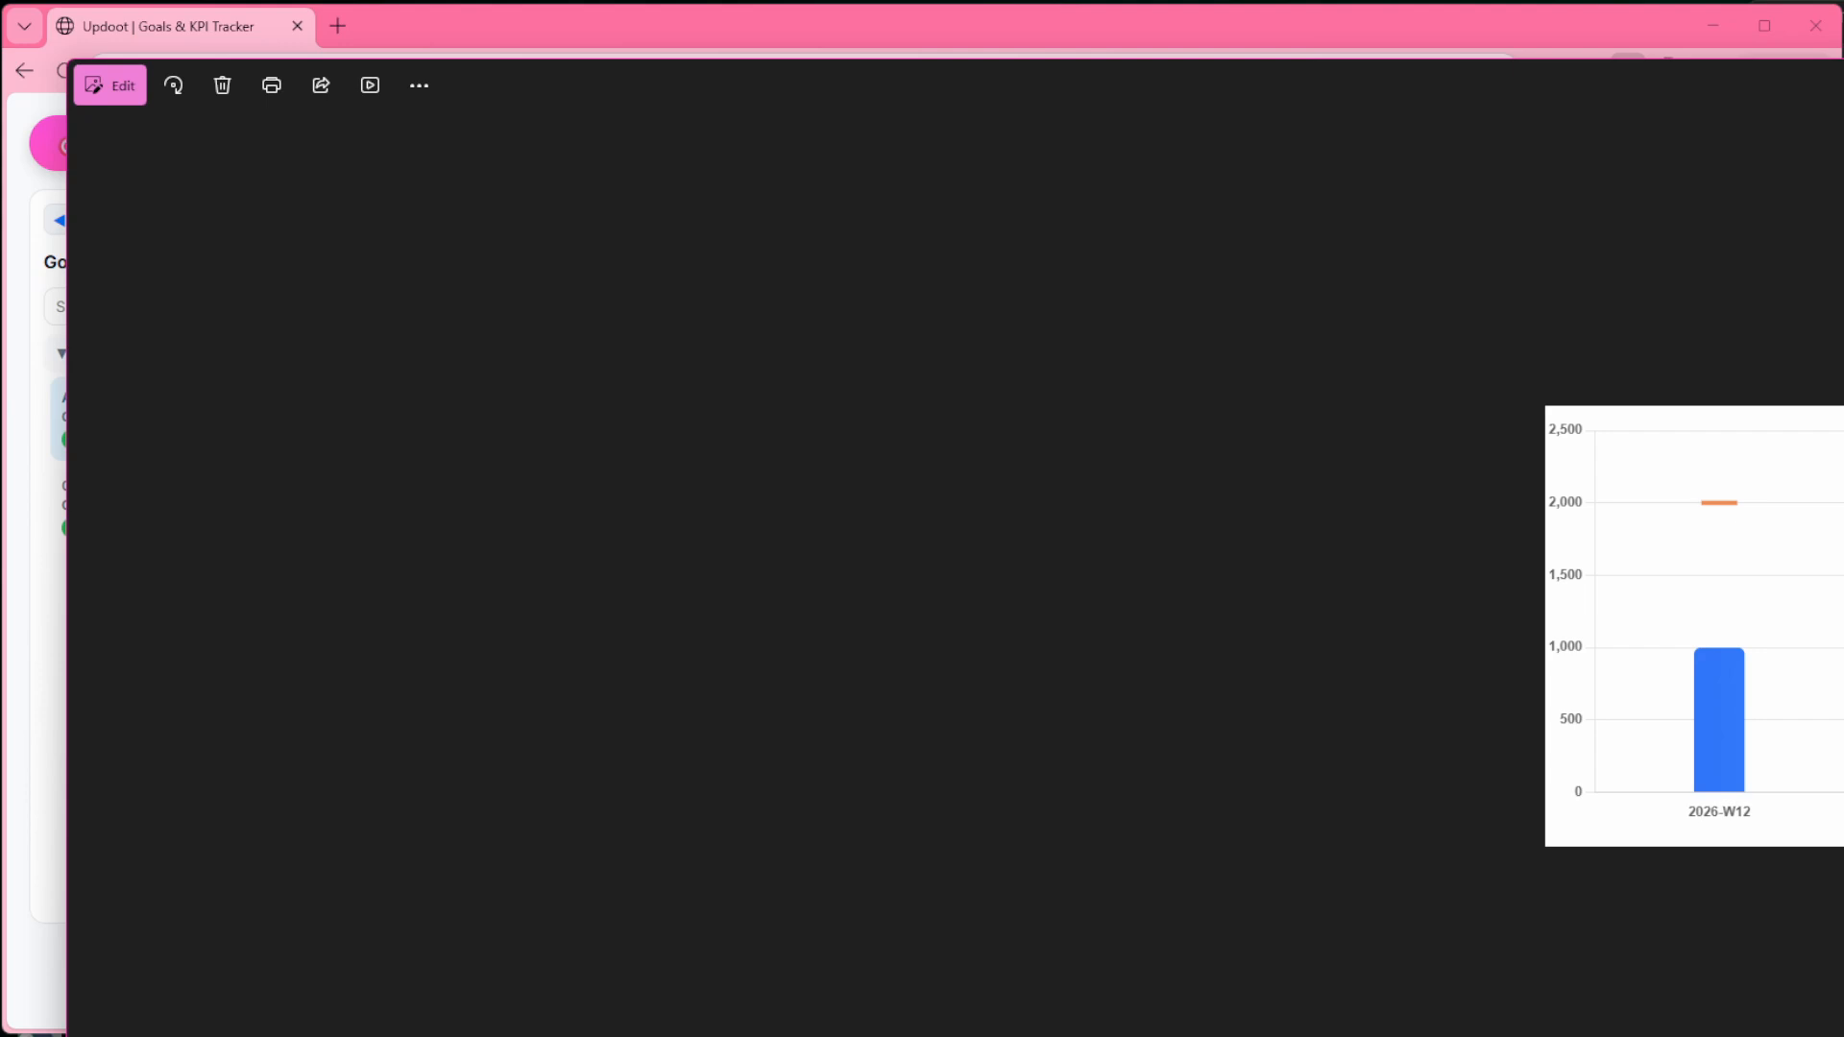
left_click_drag(1839, 1032, 1393, 888)
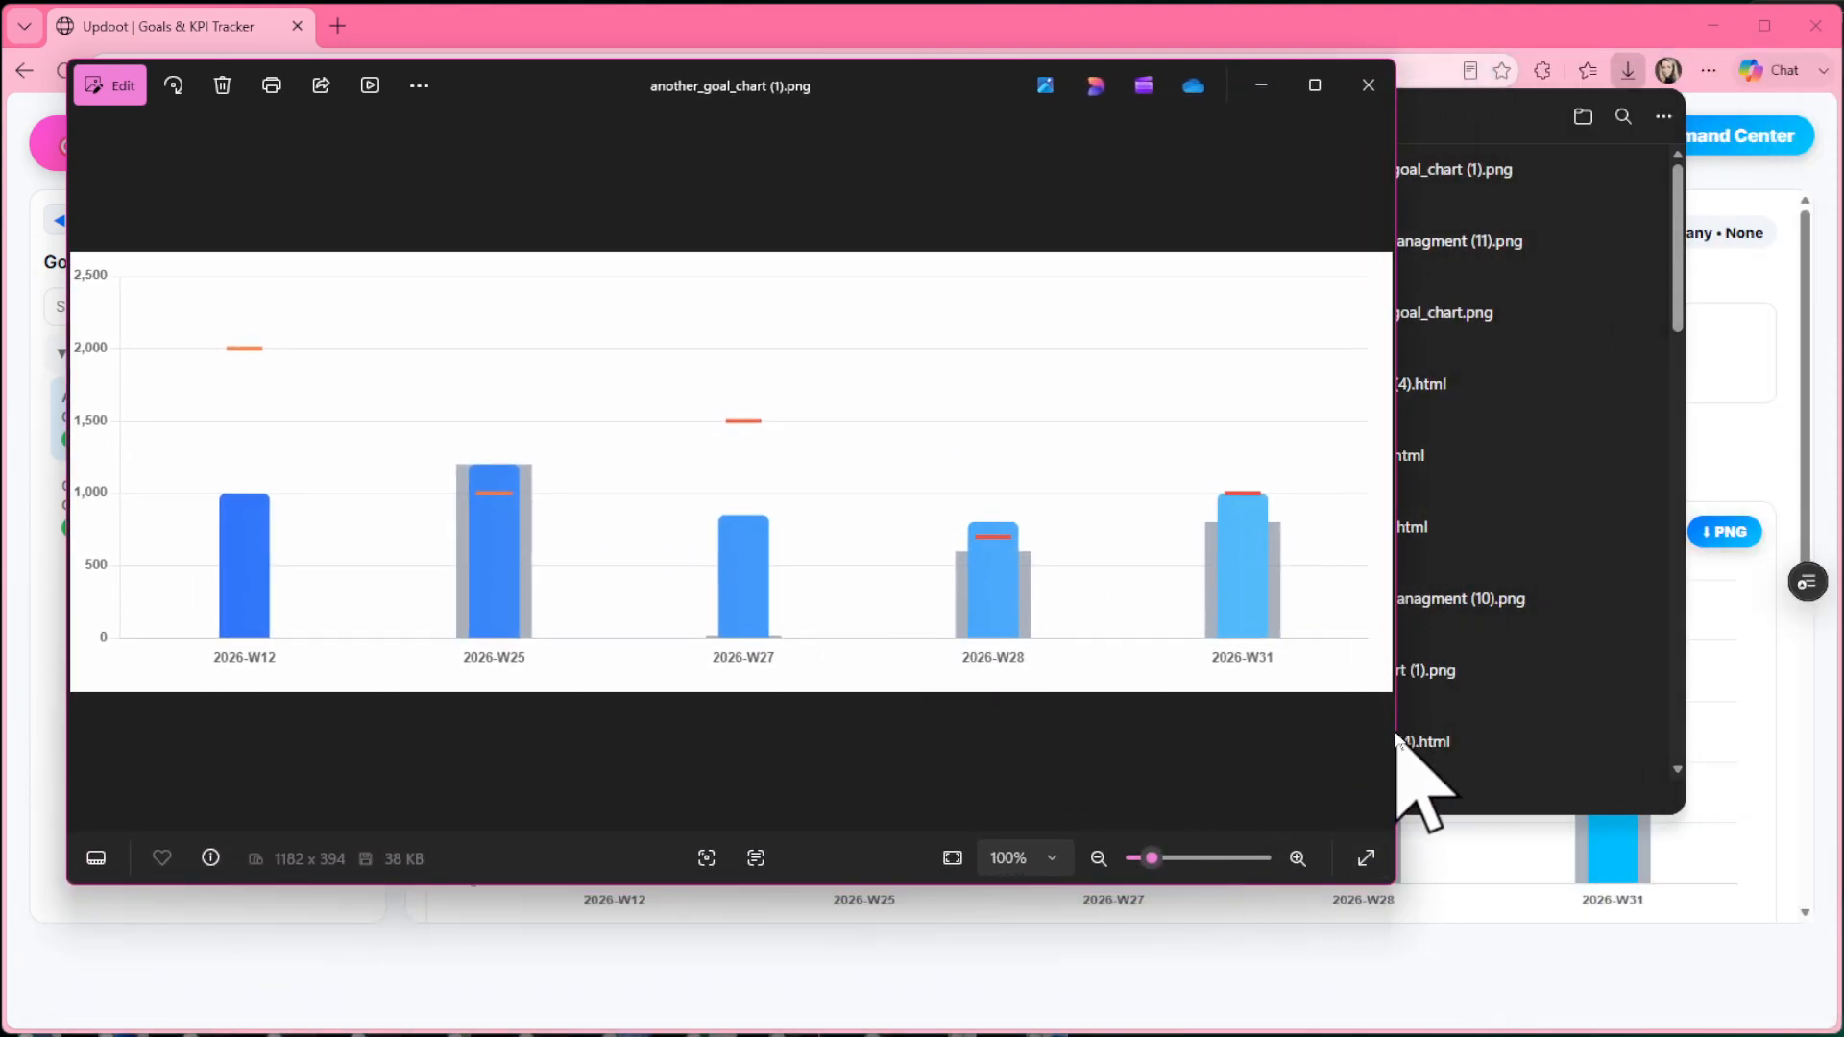